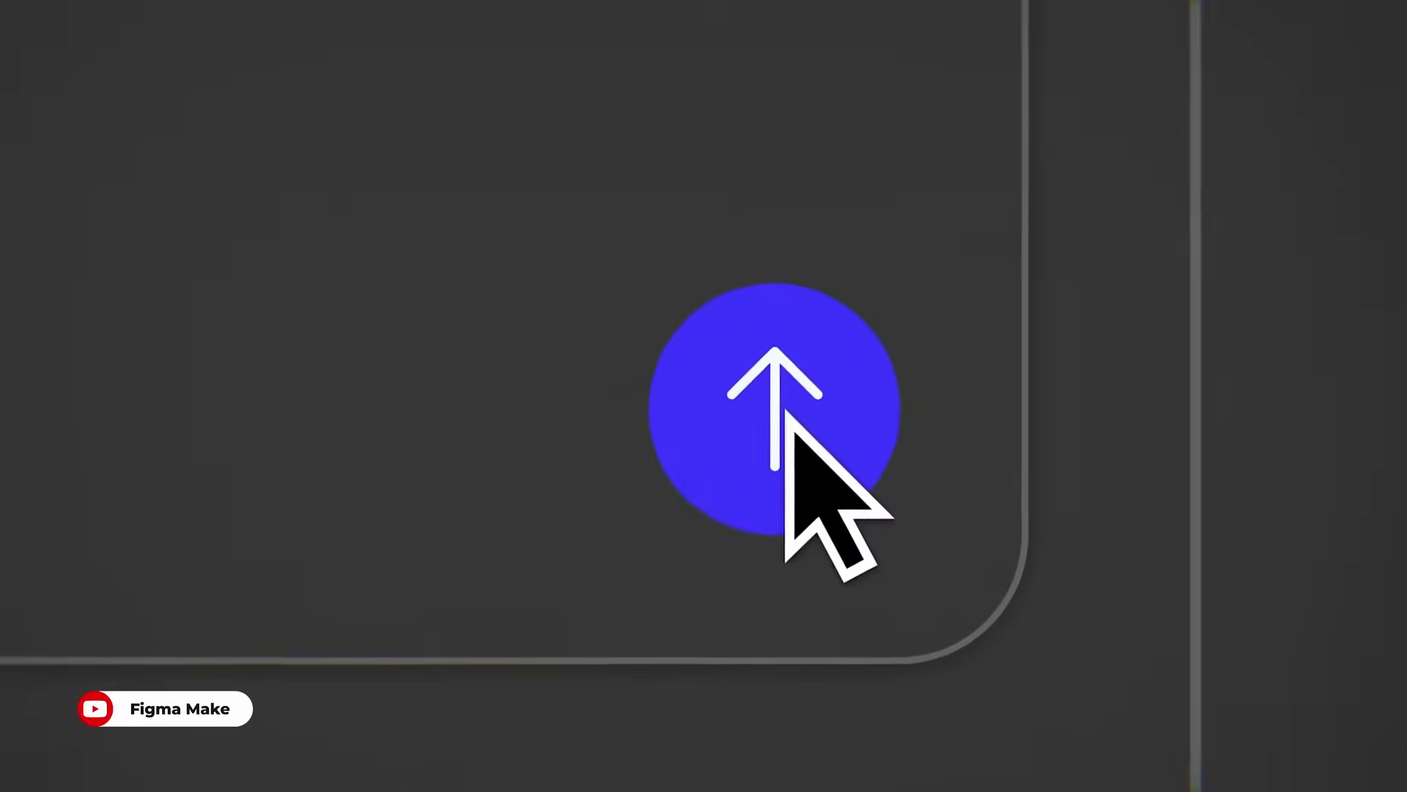
Submit the build prompt, add 'states', and scroll through the generated result
{"action": "left_click", "coordinate": [788, 425]}
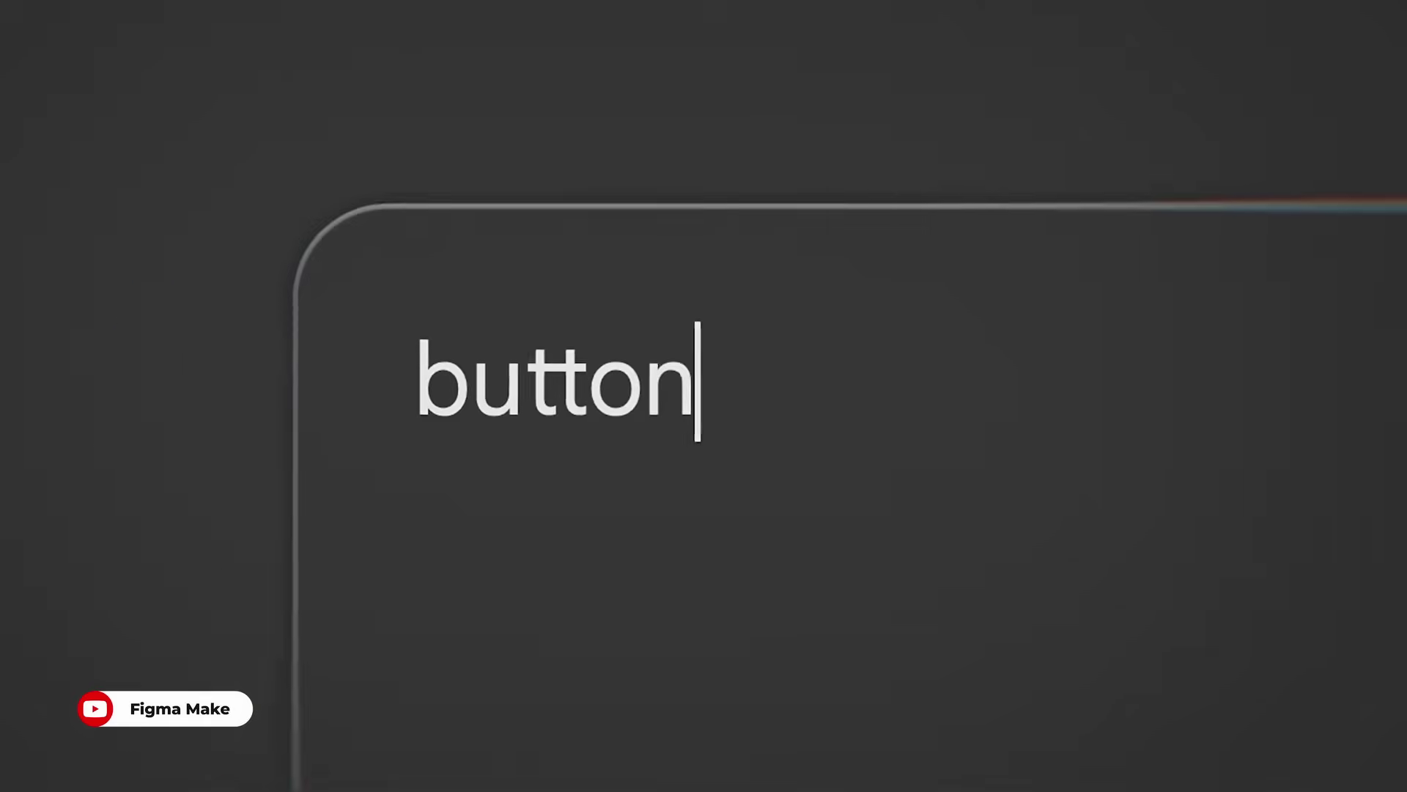
{"action": "type", "text": "states"}
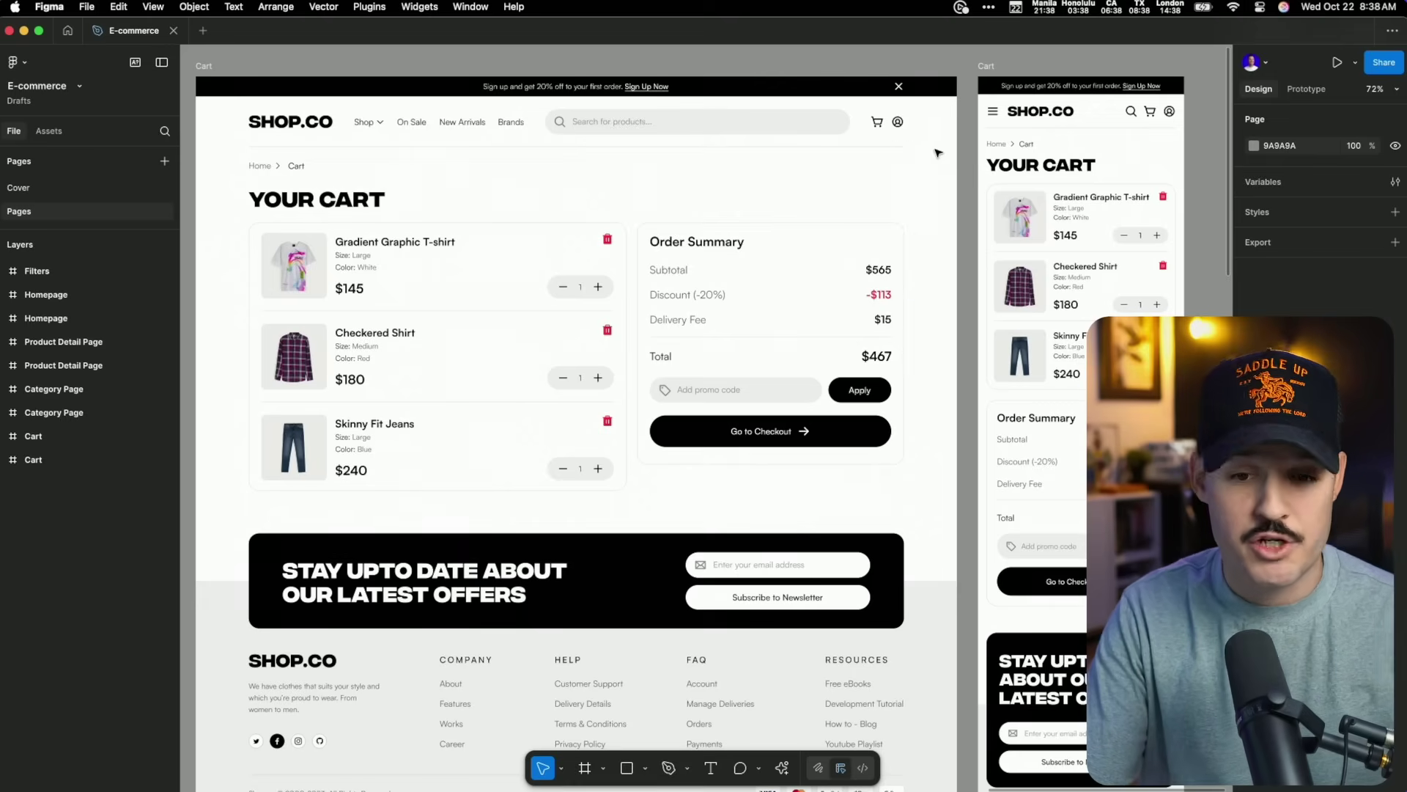
{"action": "scroll", "coordinate": [938, 153], "scroll_direction": "down", "scroll_amount": 5}
{"action": "scroll", "coordinate": [704, 367], "scroll_direction": "right", "scroll_amount": 5}
{"action": "scroll", "coordinate": [588, 156], "scroll_direction": "up", "scroll_amount": 5}
{"action": "scroll", "coordinate": [587, 156], "scroll_direction": "up", "scroll_amount": 4}
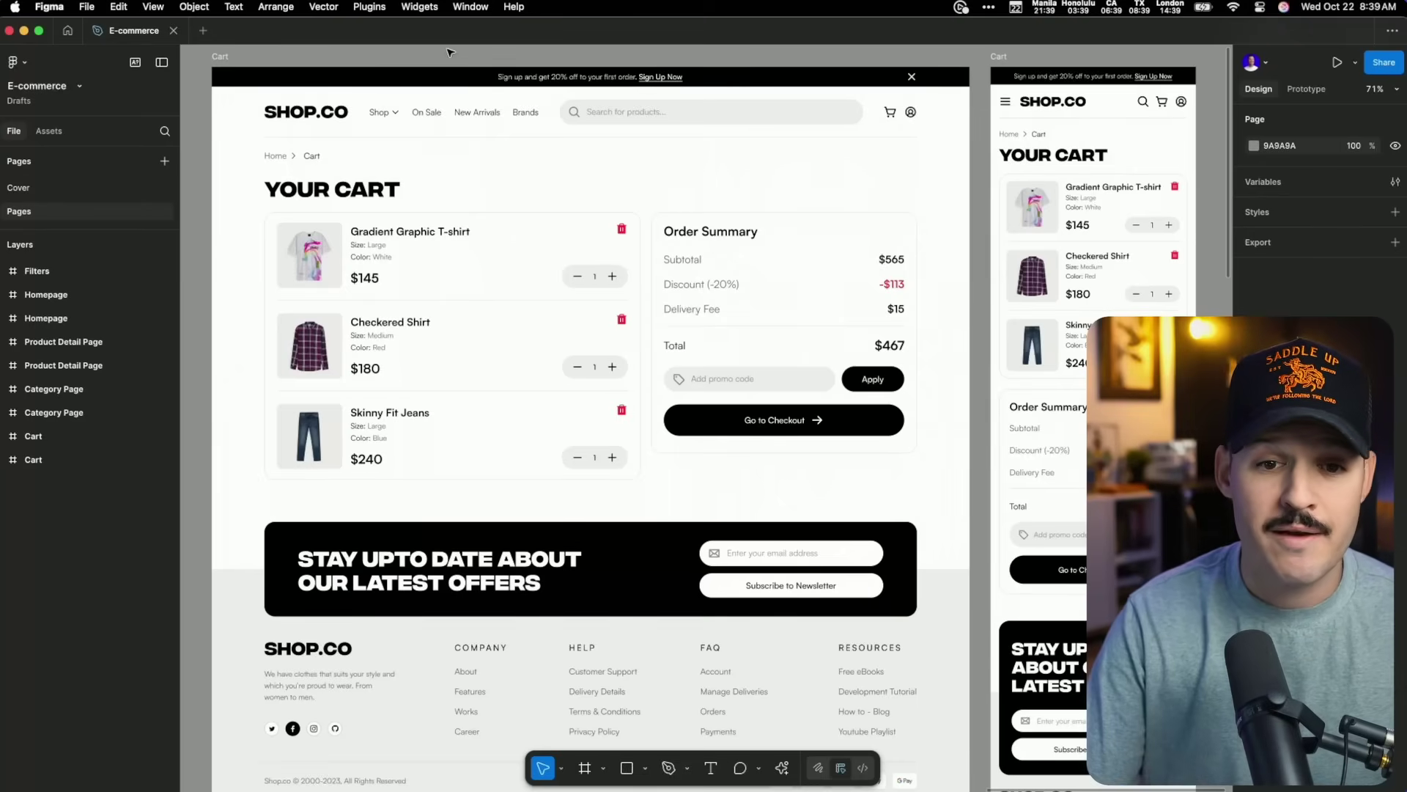
Select the desktop Cart frame and create a new Figma Make file in a new tab
{"action": "left_click", "coordinate": [223, 57]}
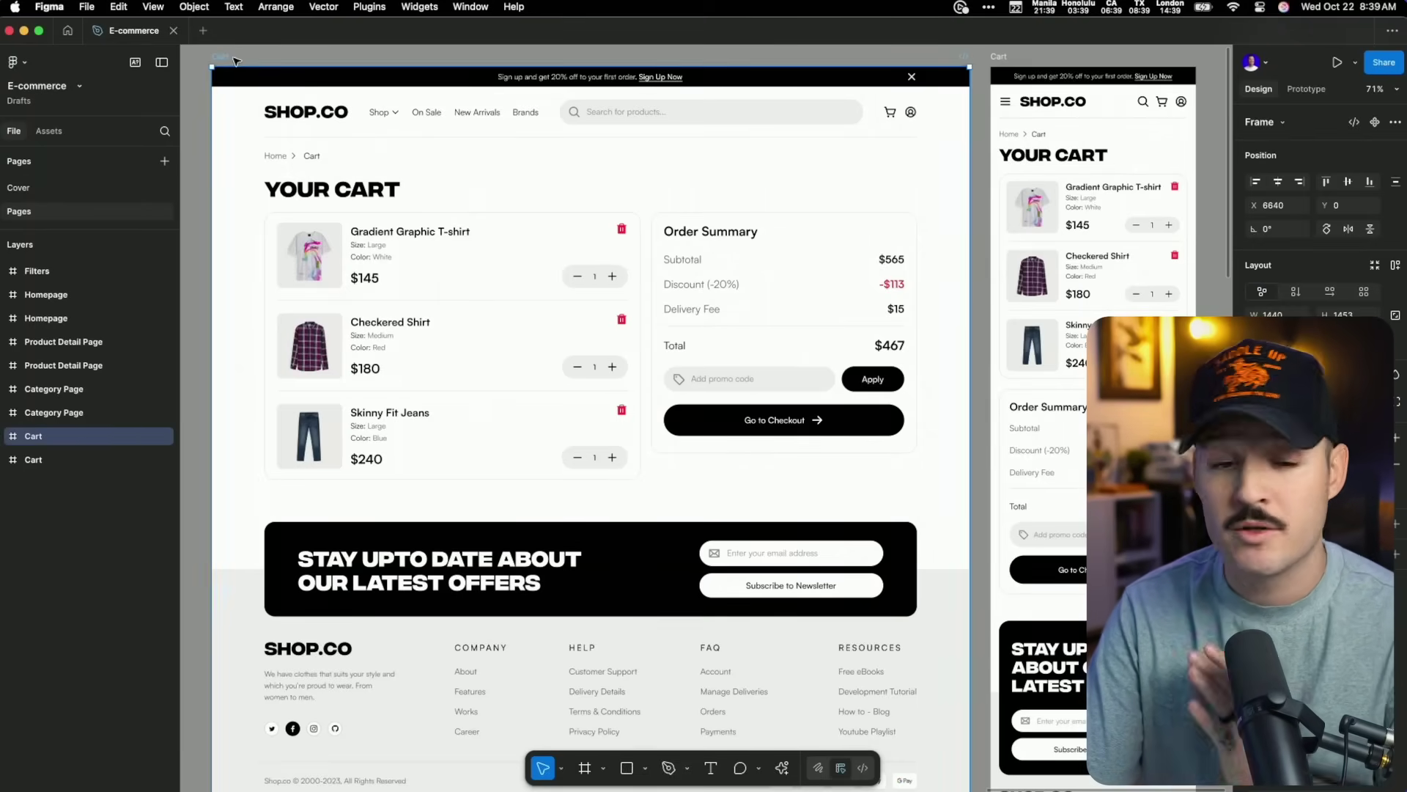
{"action": "left_click", "coordinate": [205, 30]}
{"action": "left_click", "coordinate": [965, 224]}
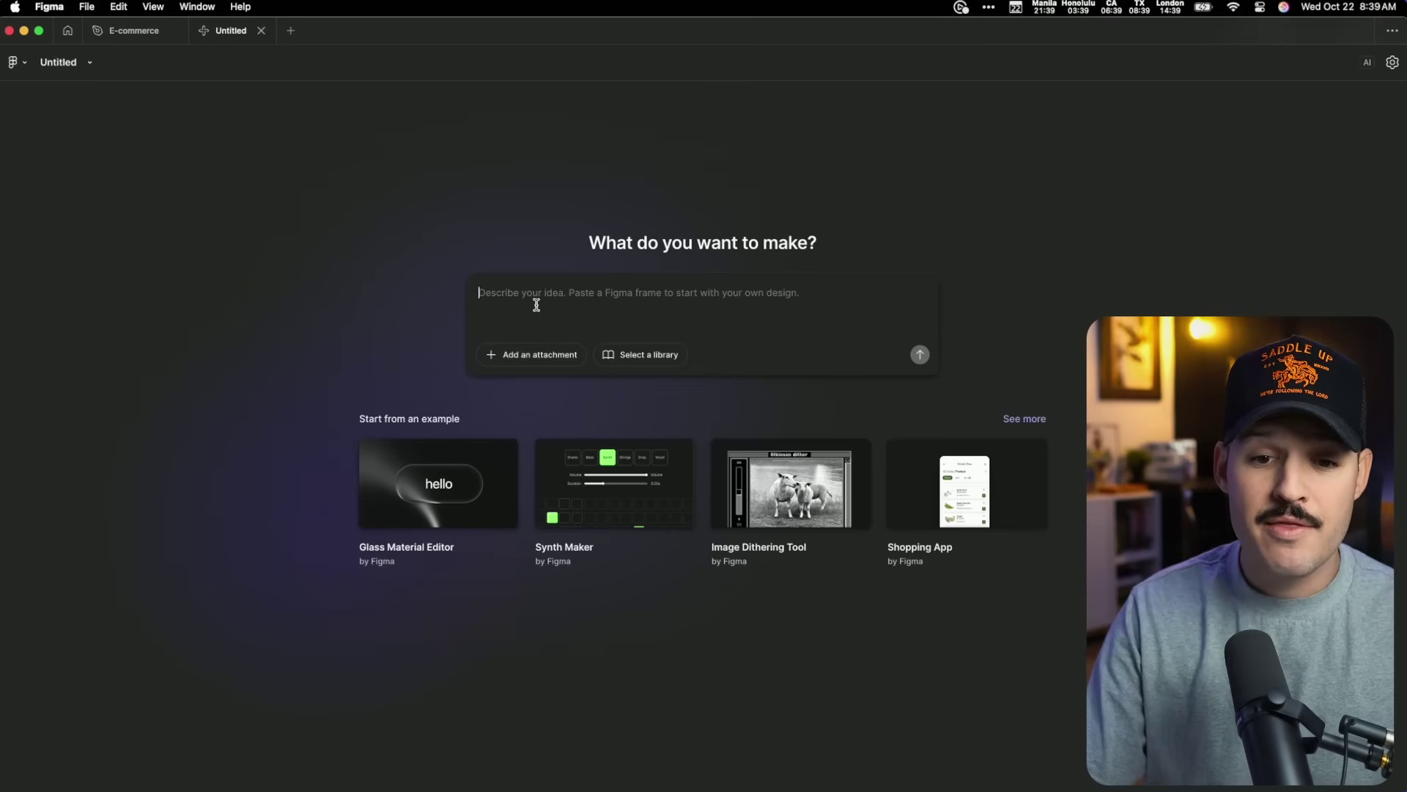
Attach the copied Cart frame and send 'create a funbctional prototype with logic and interactions'
{"action": "key", "text": "super+v"}
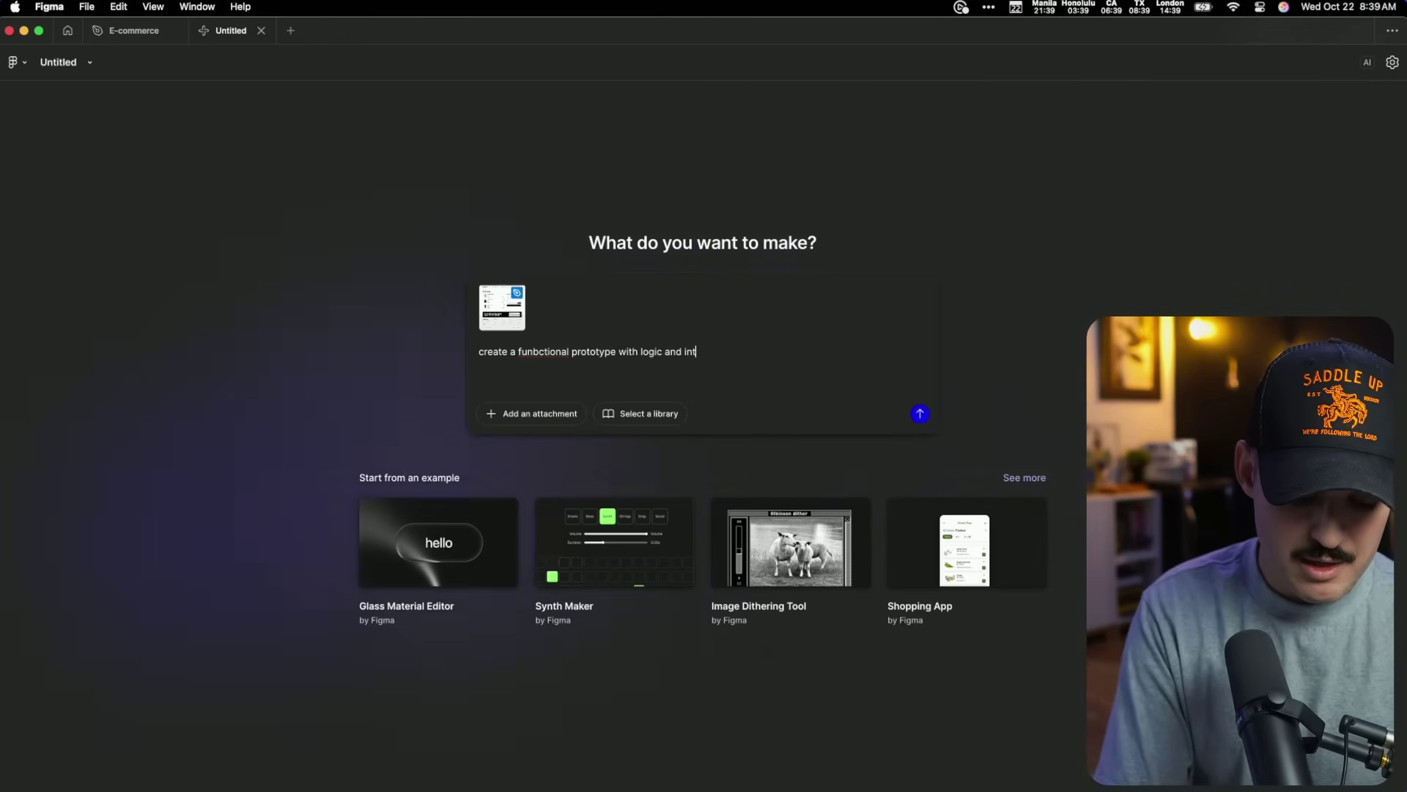
{"action": "left_click", "coordinate": [921, 415]}
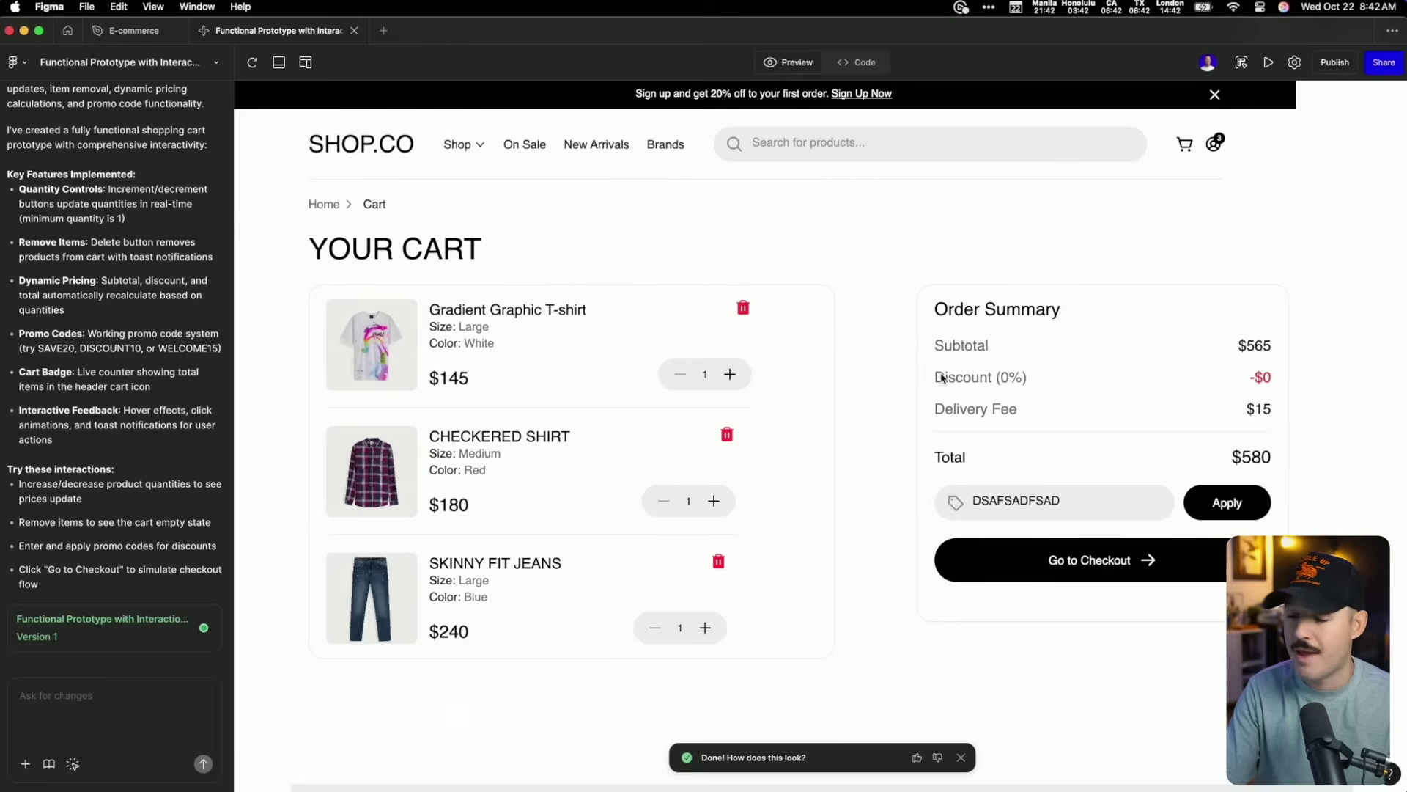
Delete the Gradient Graphic T-shirt for a $435 total, then pick the Checkered Shirt card
{"action": "left_click", "coordinate": [743, 308]}
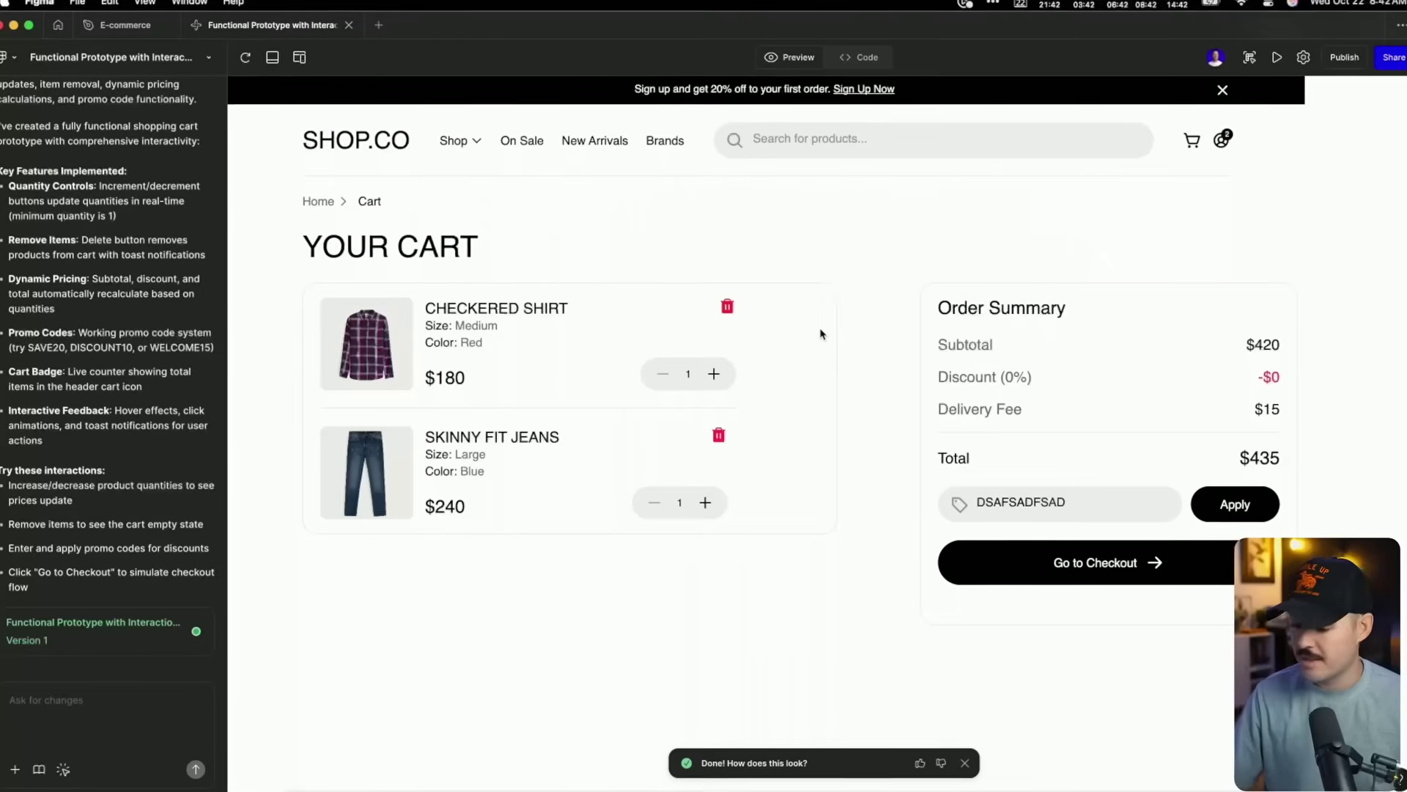
{"action": "left_click", "coordinate": [51, 776]}
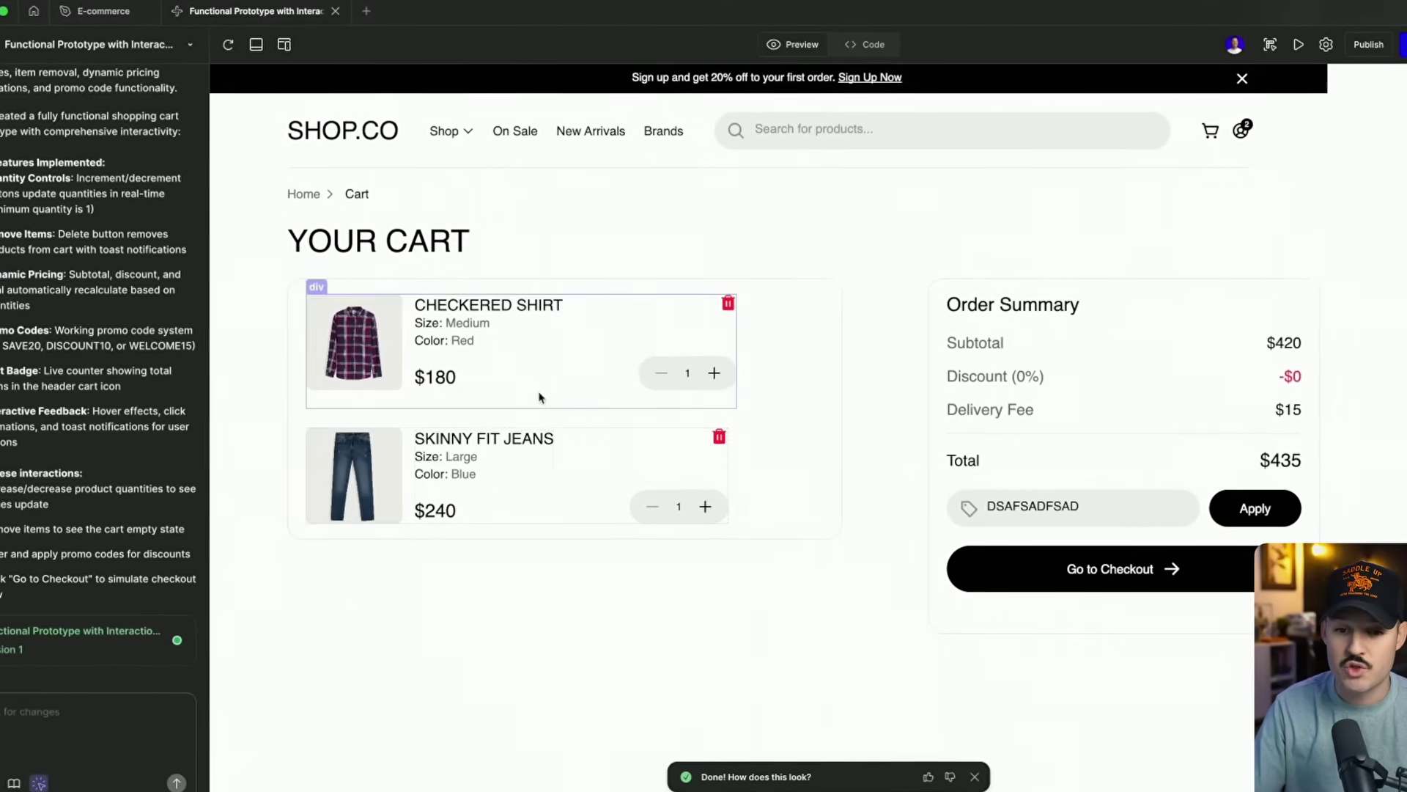
{"action": "left_click", "coordinate": [539, 397]}
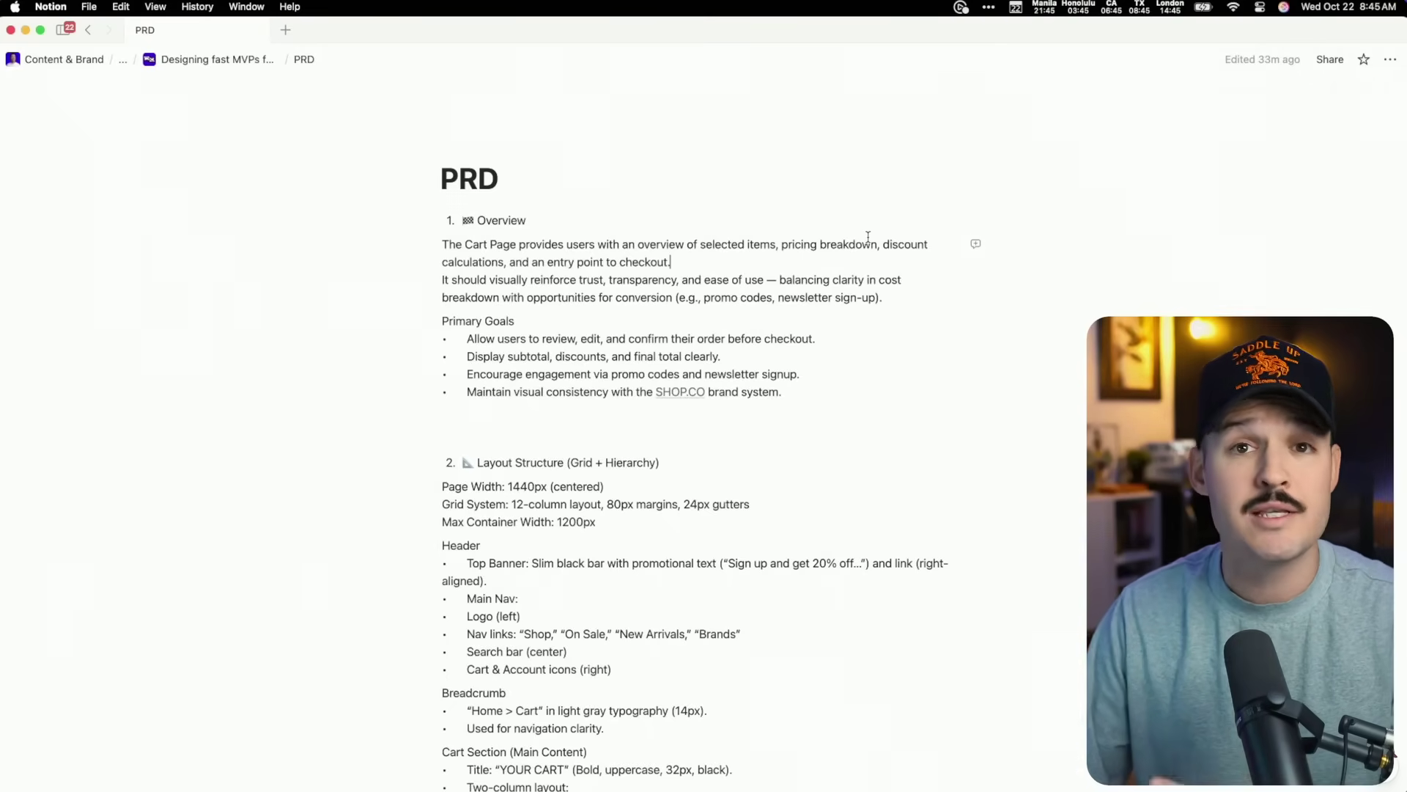
Scroll the ten-section cart-page PRD, select all its blocks, and switch back to Figma
{"action": "scroll", "coordinate": [523, 243], "scroll_direction": "down", "scroll_amount": 5}
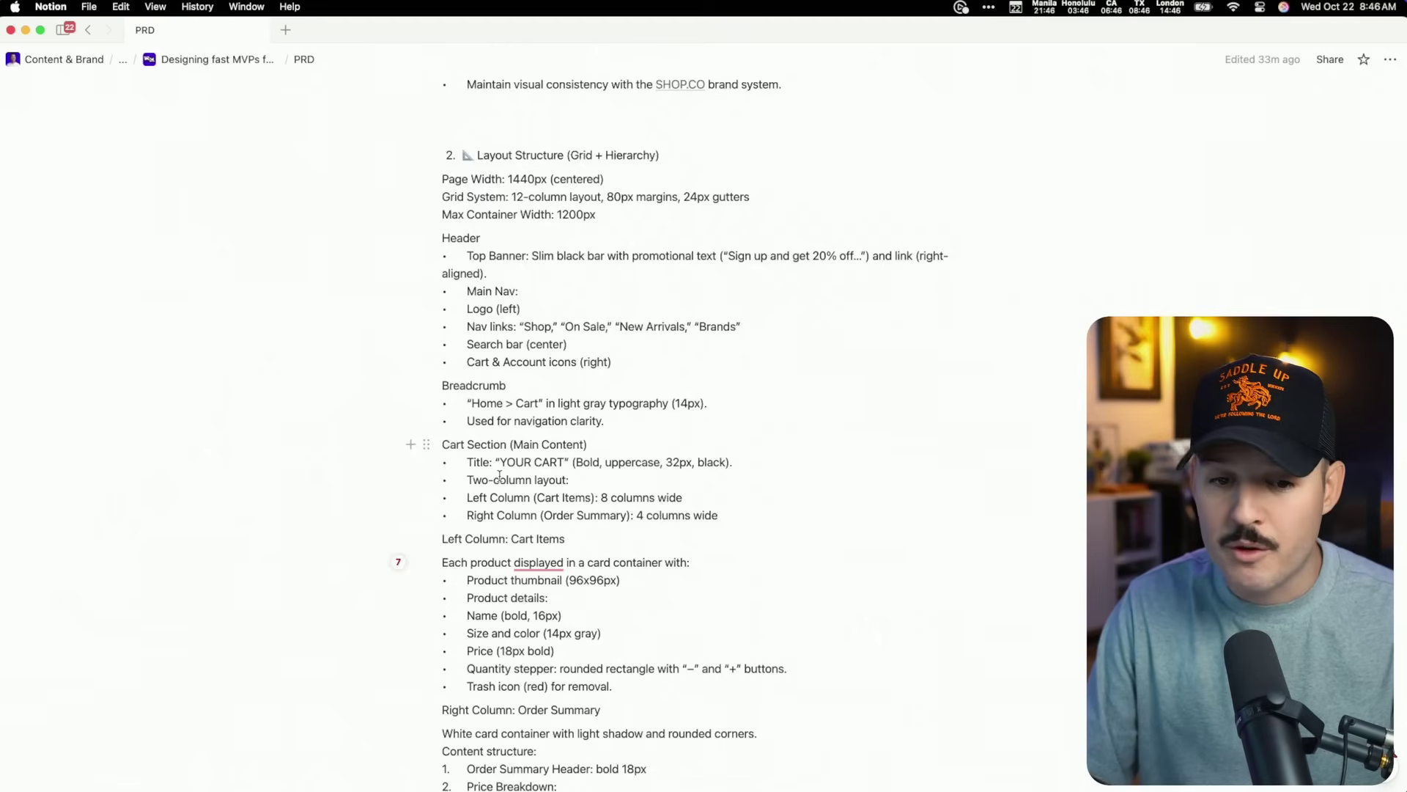
{"action": "scroll", "coordinate": [498, 454], "scroll_direction": "down", "scroll_amount": 4}
{"action": "scroll", "coordinate": [492, 323], "scroll_direction": "down", "scroll_amount": 8}
{"action": "scroll", "coordinate": [499, 336], "scroll_direction": "down", "scroll_amount": 4}
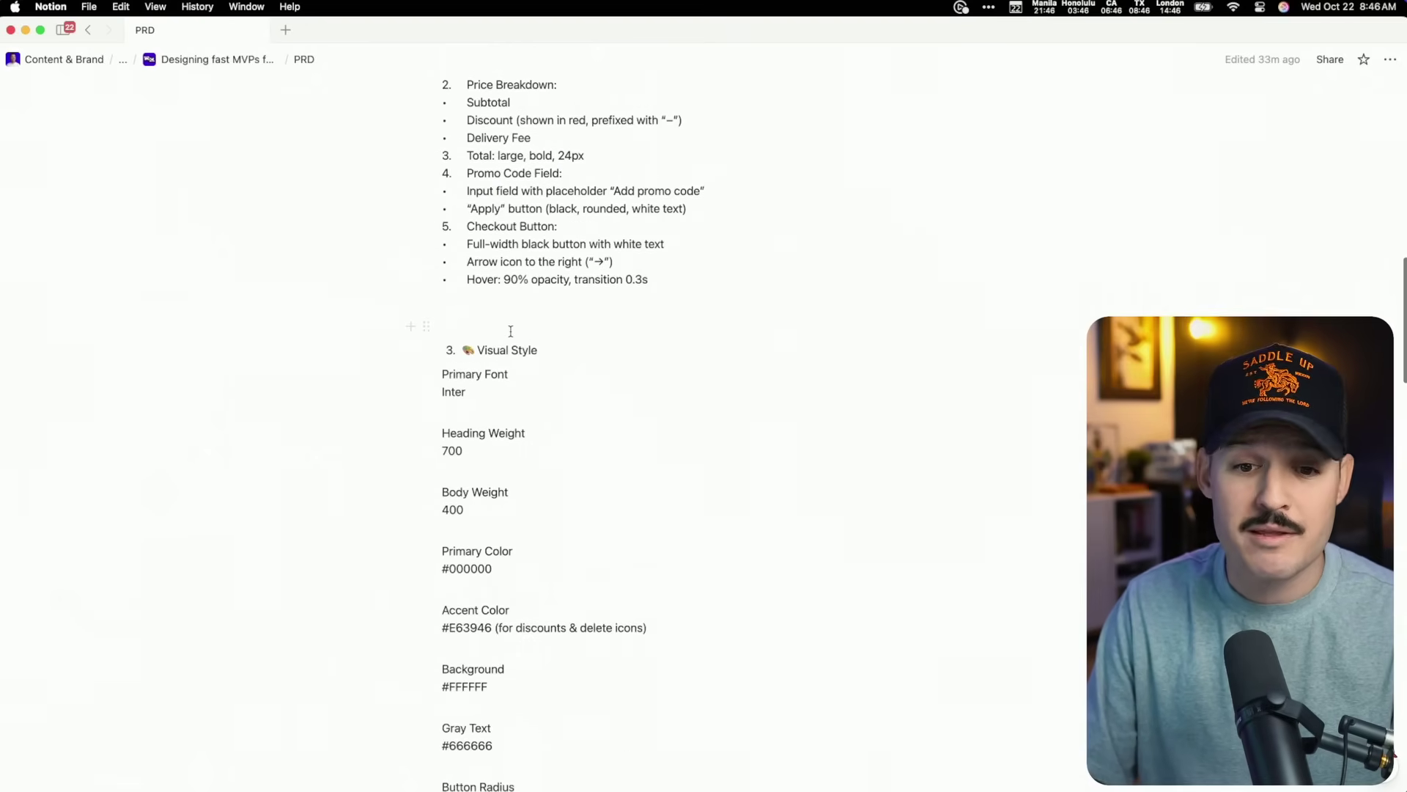
{"action": "scroll", "coordinate": [509, 335], "scroll_direction": "down", "scroll_amount": 2}
{"action": "scroll", "coordinate": [509, 335], "scroll_direction": "down", "scroll_amount": 11}
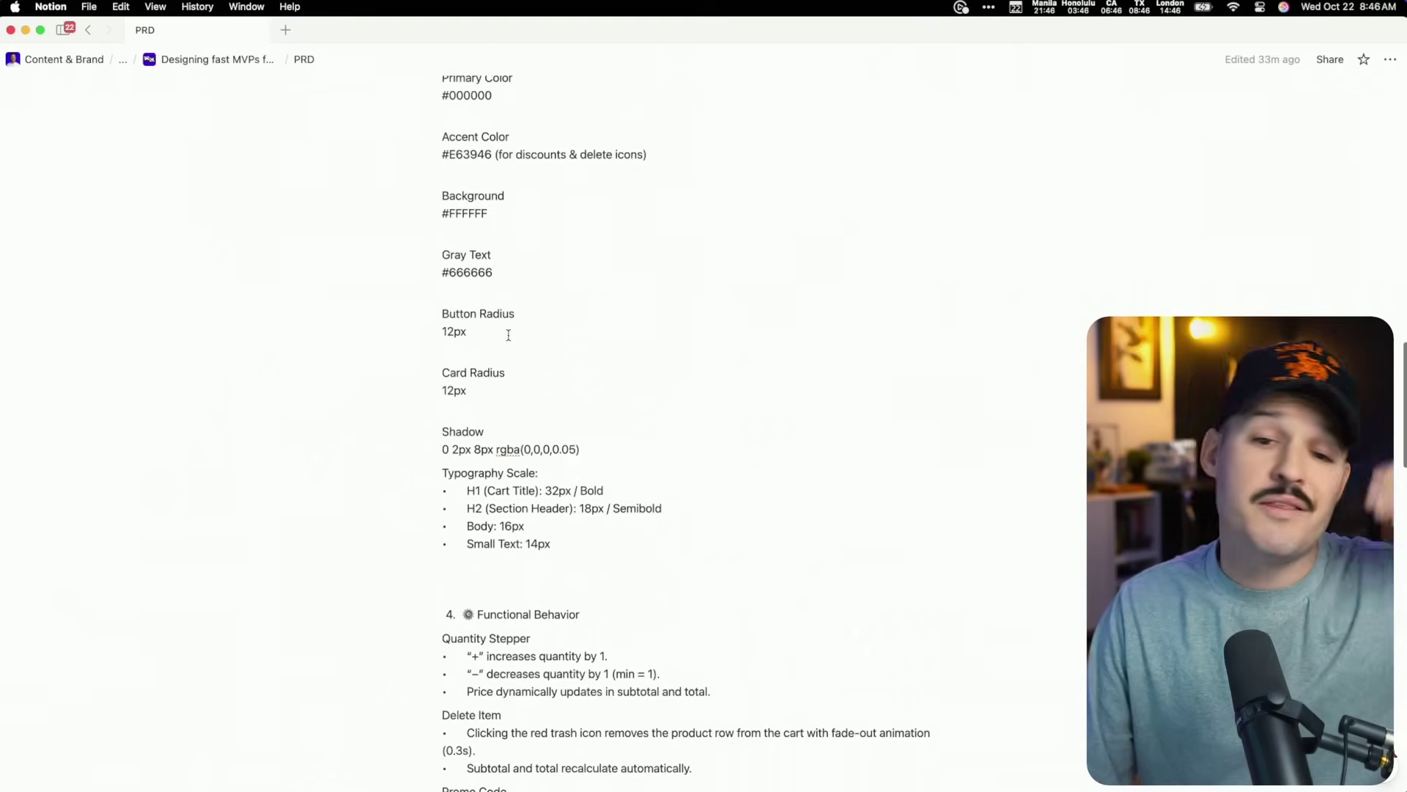
{"action": "scroll", "coordinate": [508, 337], "scroll_direction": "down", "scroll_amount": 15}
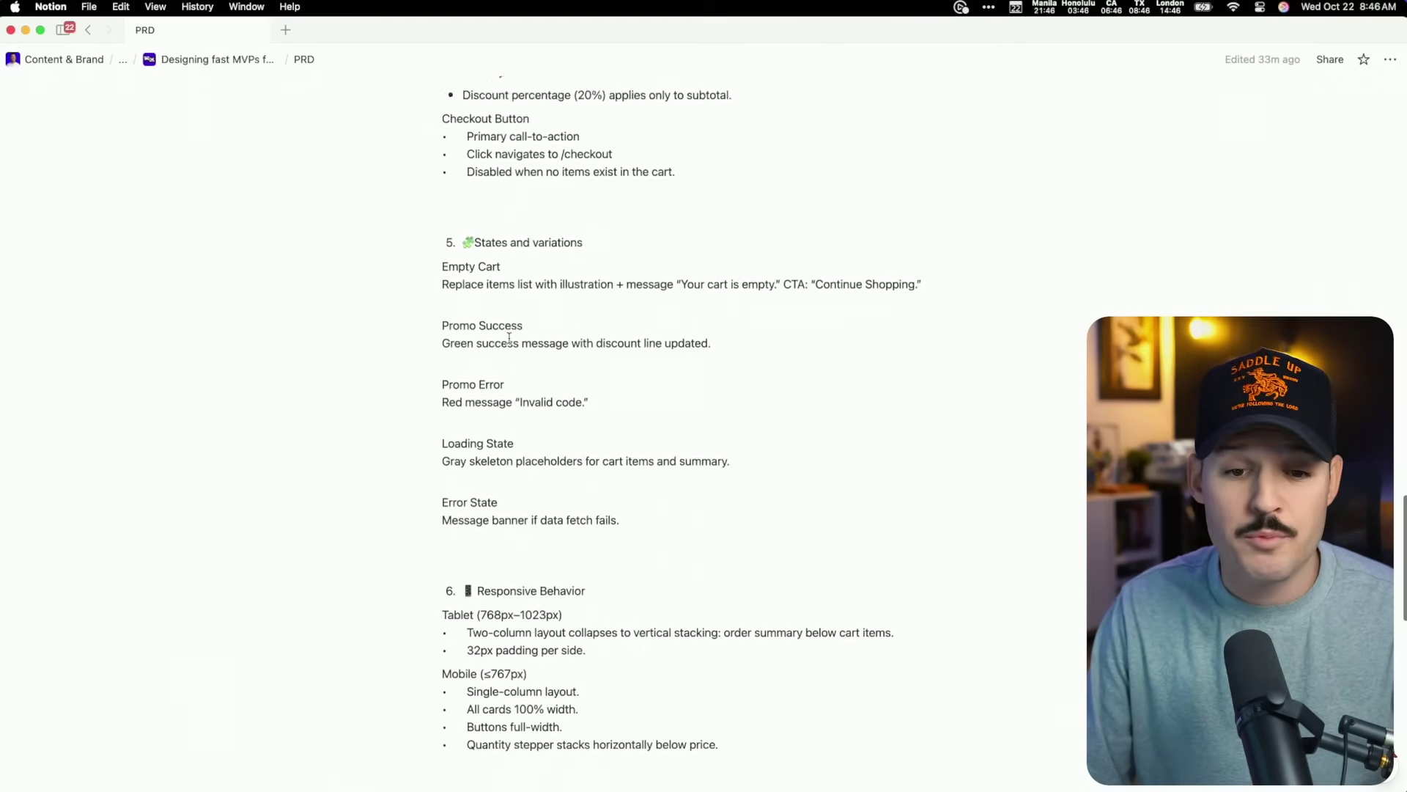
{"action": "scroll", "coordinate": [509, 338], "scroll_direction": "down", "scroll_amount": 10}
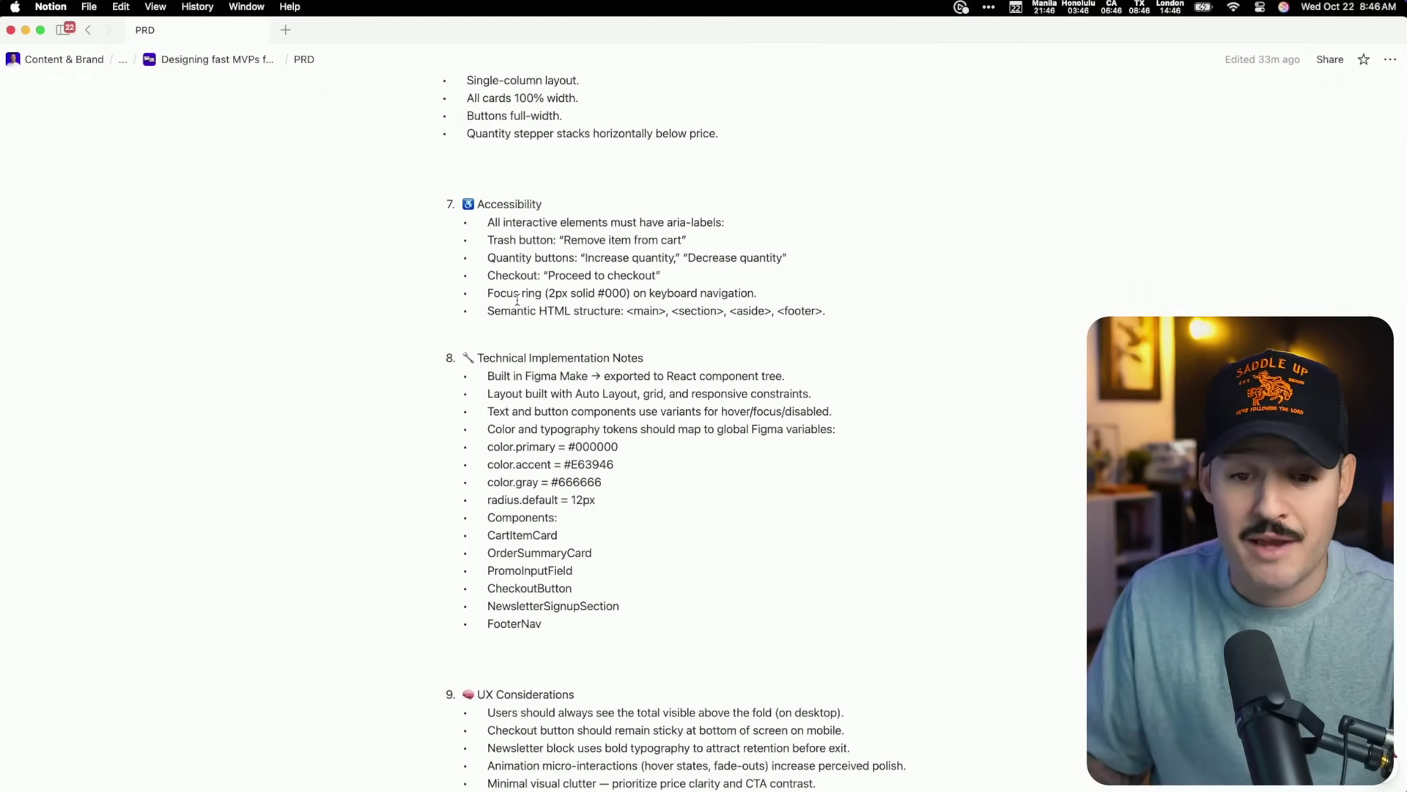
{"action": "scroll", "coordinate": [587, 384], "scroll_direction": "down", "scroll_amount": 5}
{"action": "key", "text": "super+a"}
{"action": "key", "text": "super+a"}
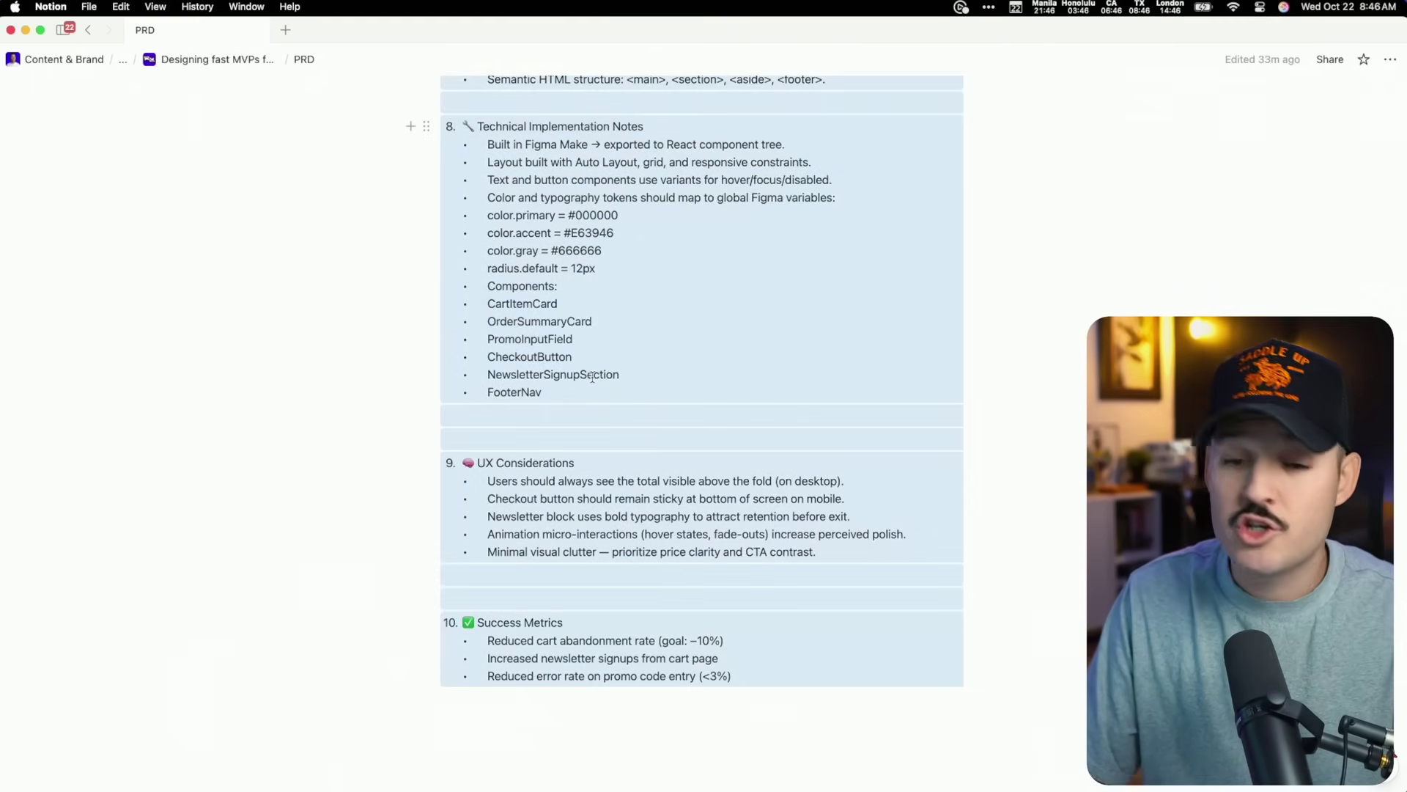
{"action": "scroll", "coordinate": [590, 381], "scroll_direction": "up", "scroll_amount": 20}
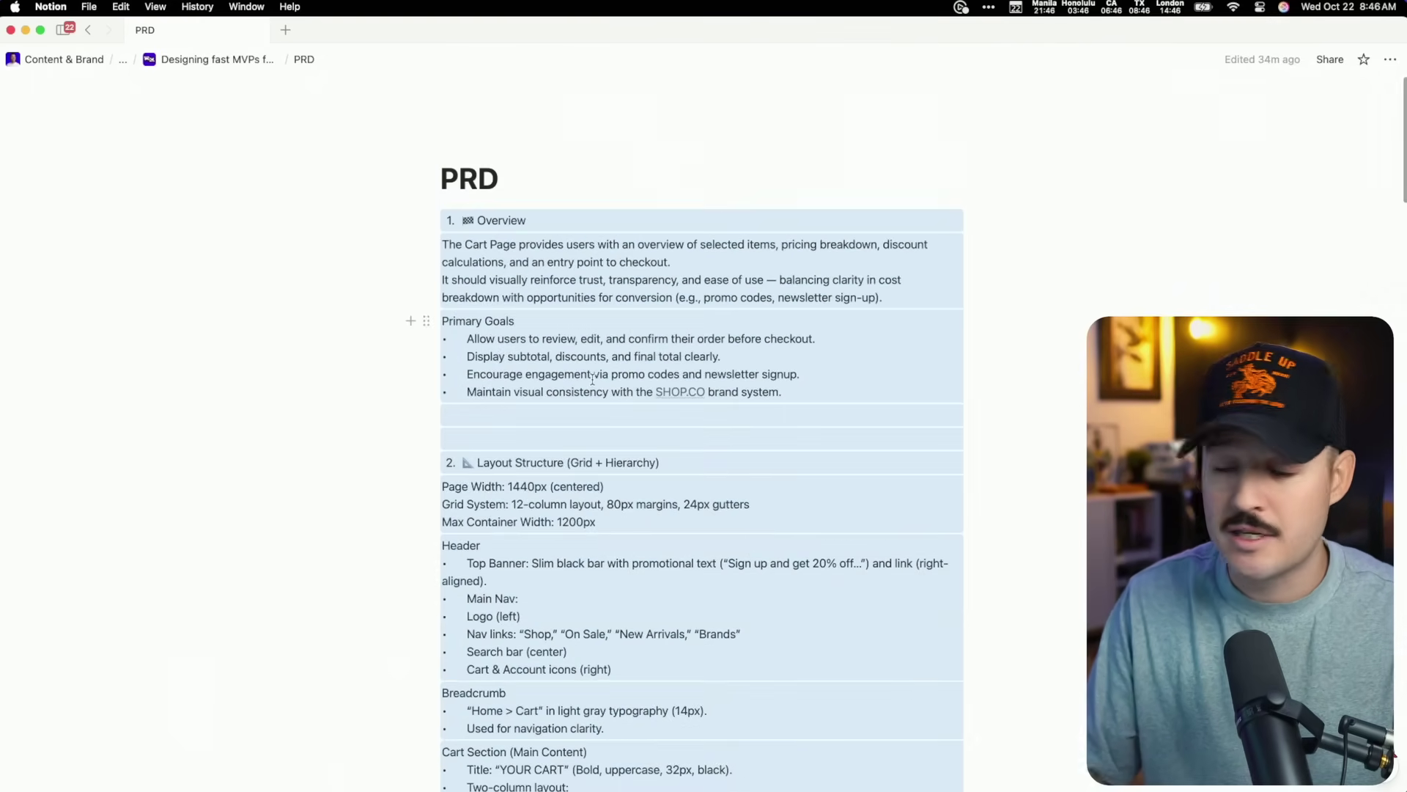
{"action": "key", "text": "super+Tab"}
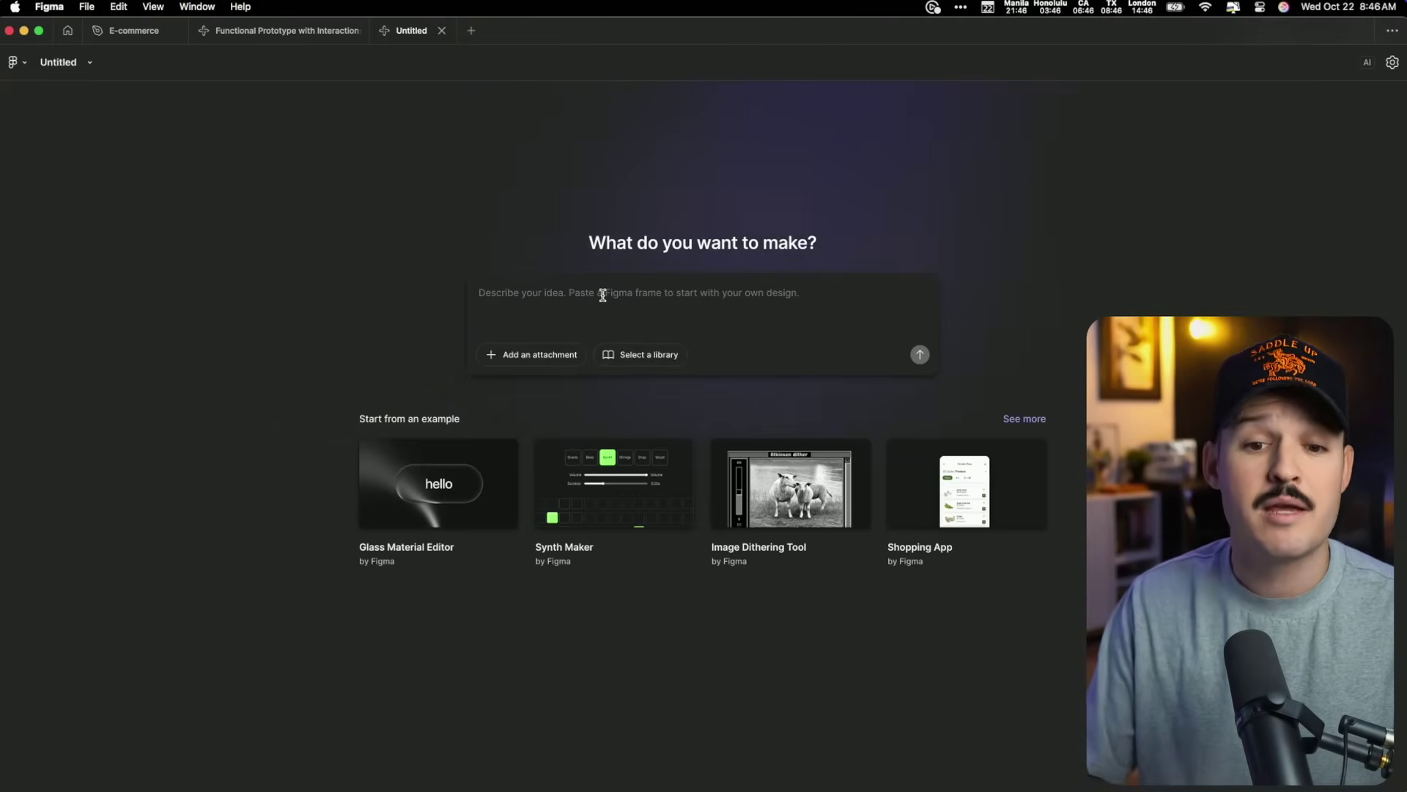
Paste the full cart-page PRD into the Make prompt and send it
{"action": "key", "text": "super+v"}
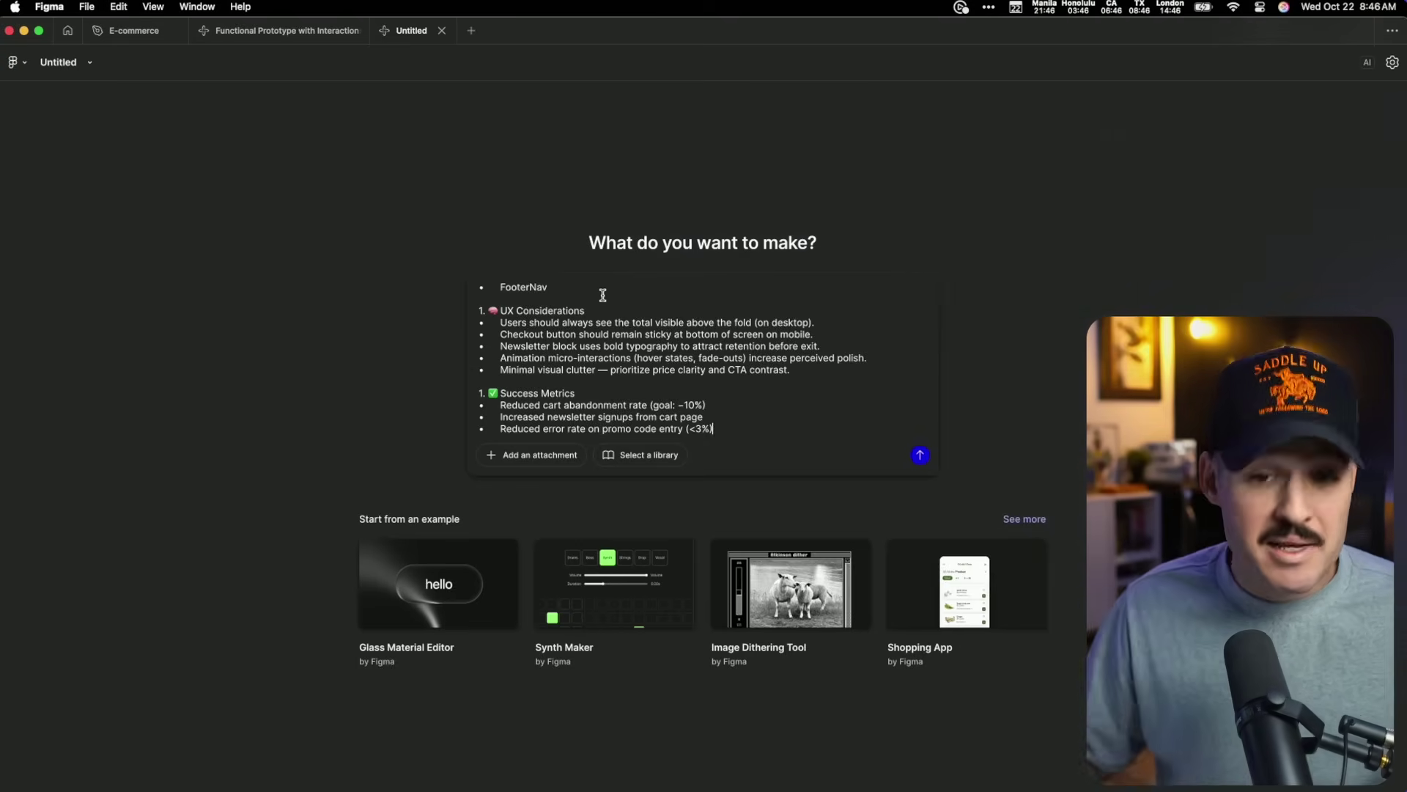
{"action": "scroll", "coordinate": [701, 386], "scroll_direction": "up", "scroll_amount": 20}
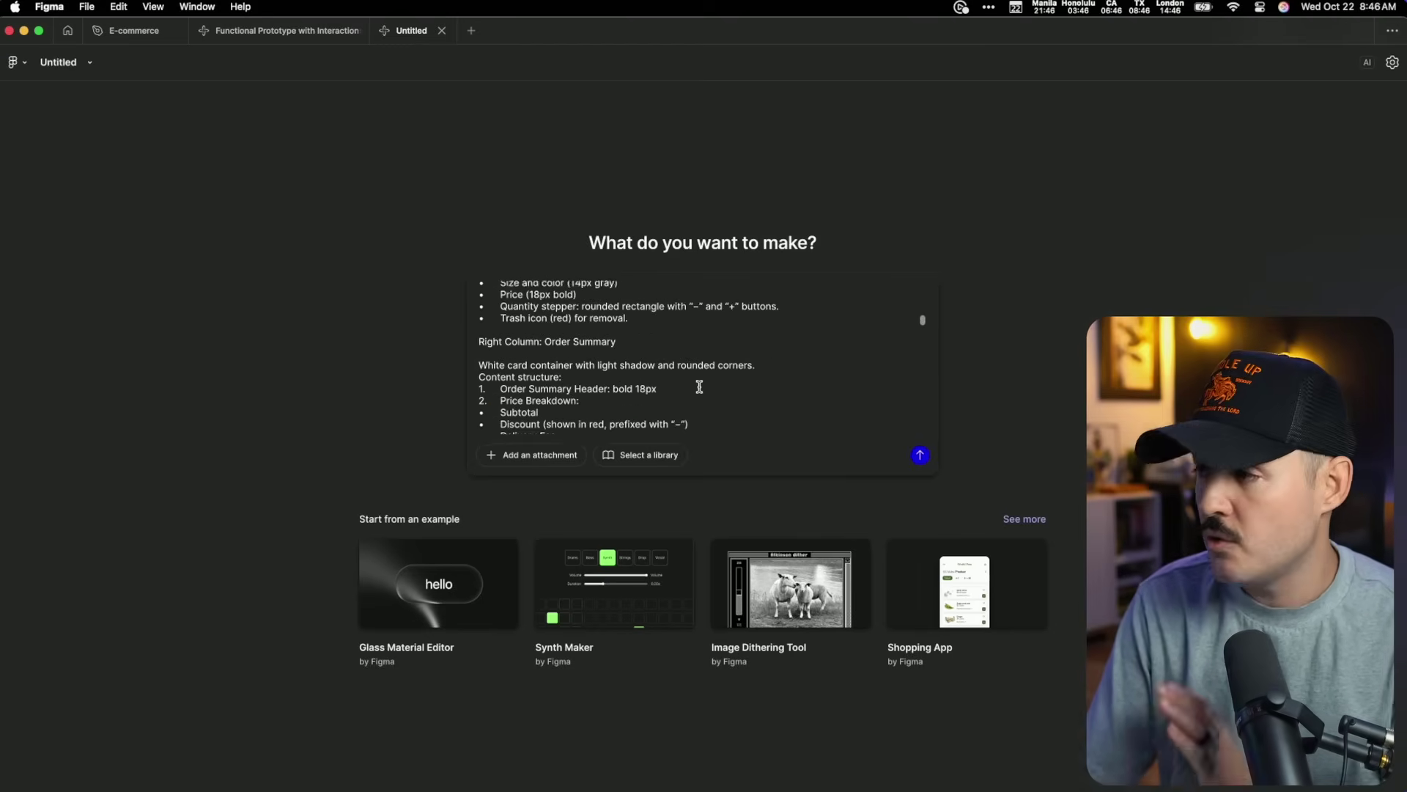
{"action": "left_click", "coordinate": [920, 456]}
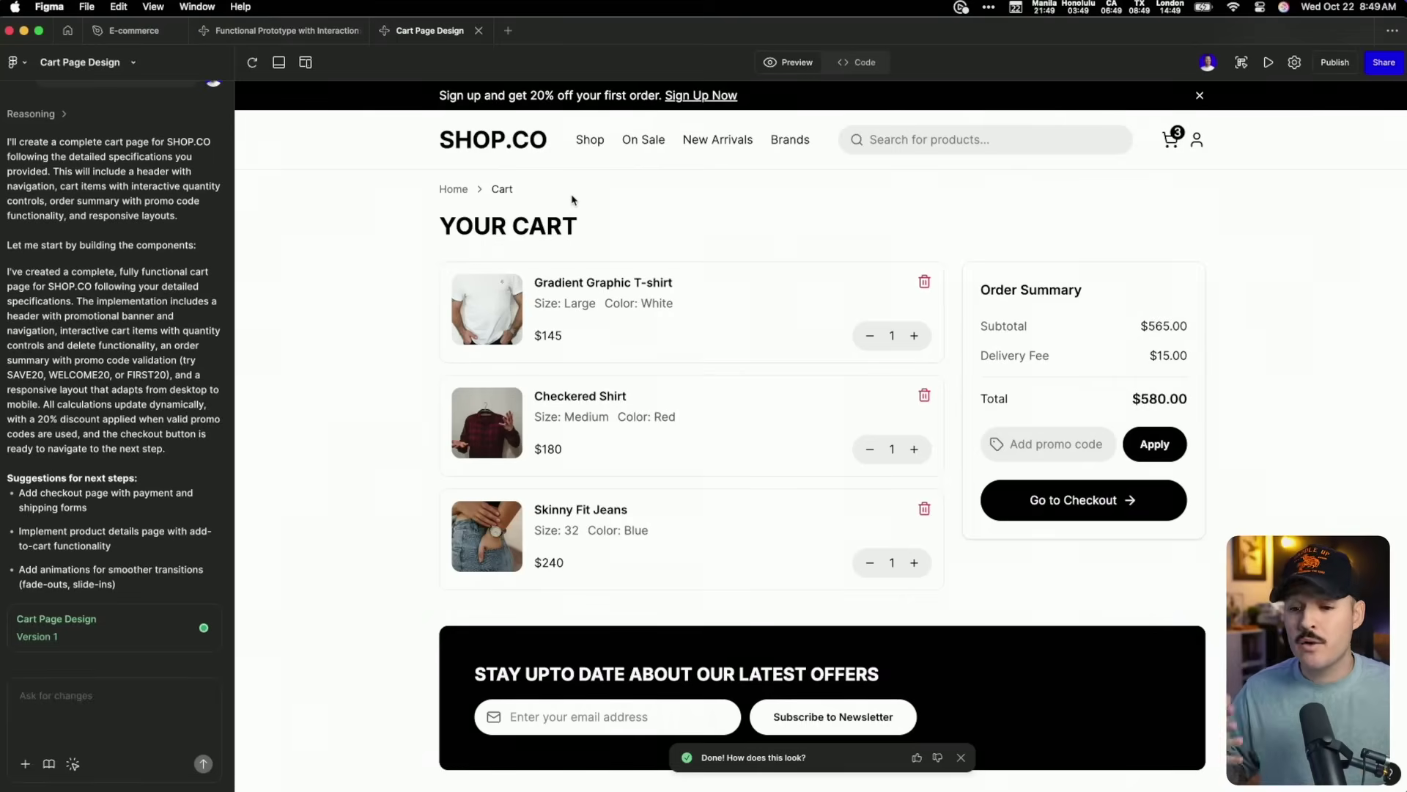
Return to the 'Functional Prototype with Interactions' build after the Cart Page Design finishes
{"action": "left_click", "coordinate": [316, 30]}
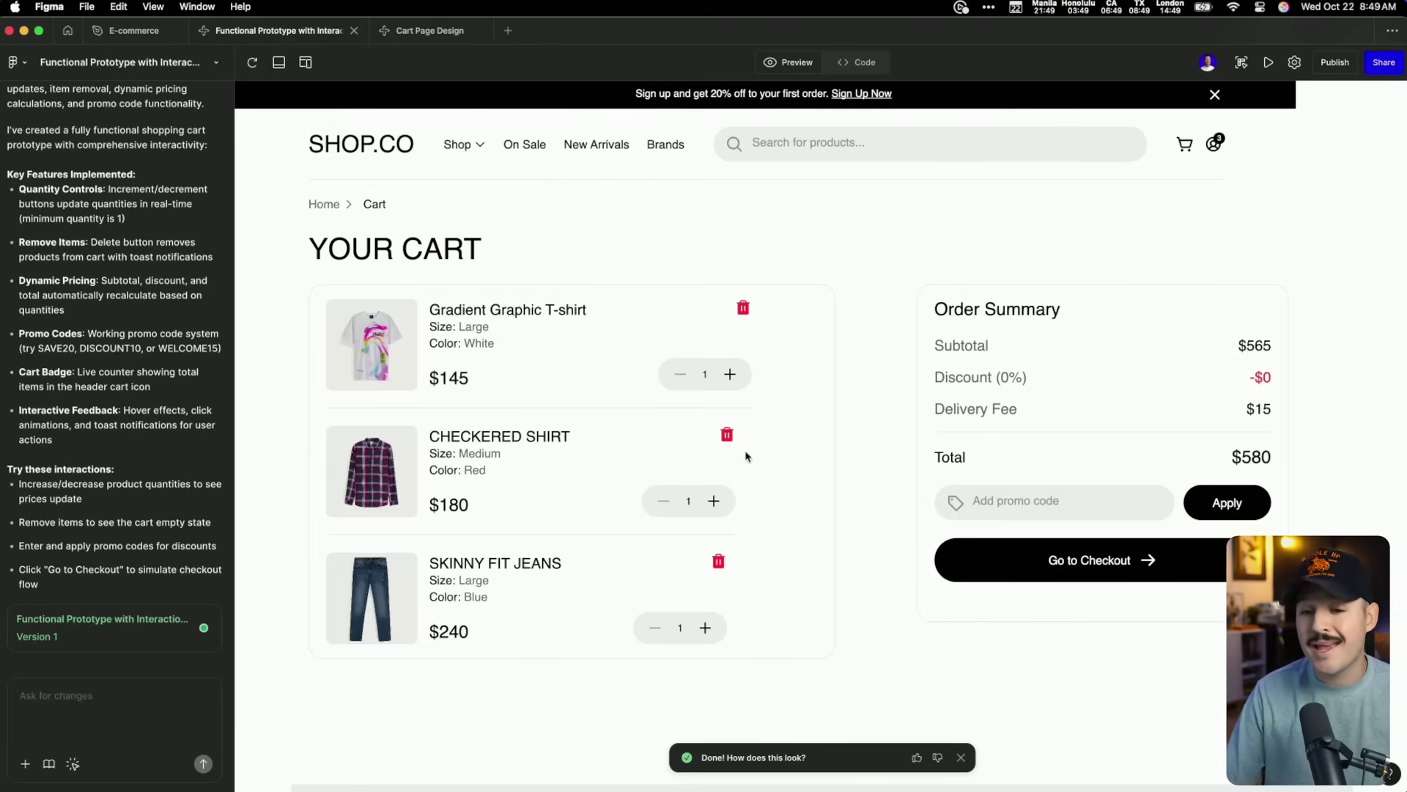
Preview the first prototype at iPhone 16 size, then switch to the Cart Page Design build
{"action": "left_click", "coordinate": [306, 62]}
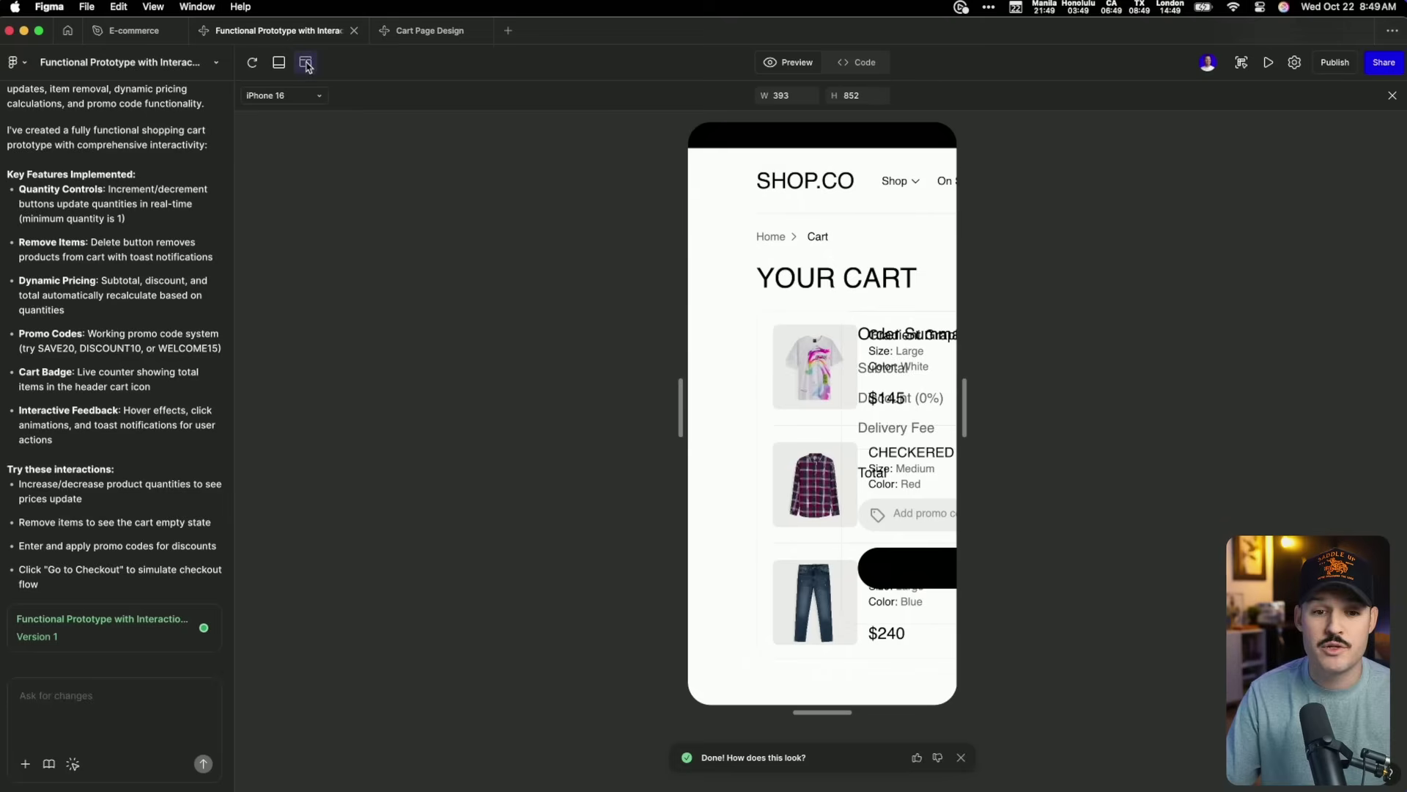
{"action": "left_click", "coordinate": [306, 62]}
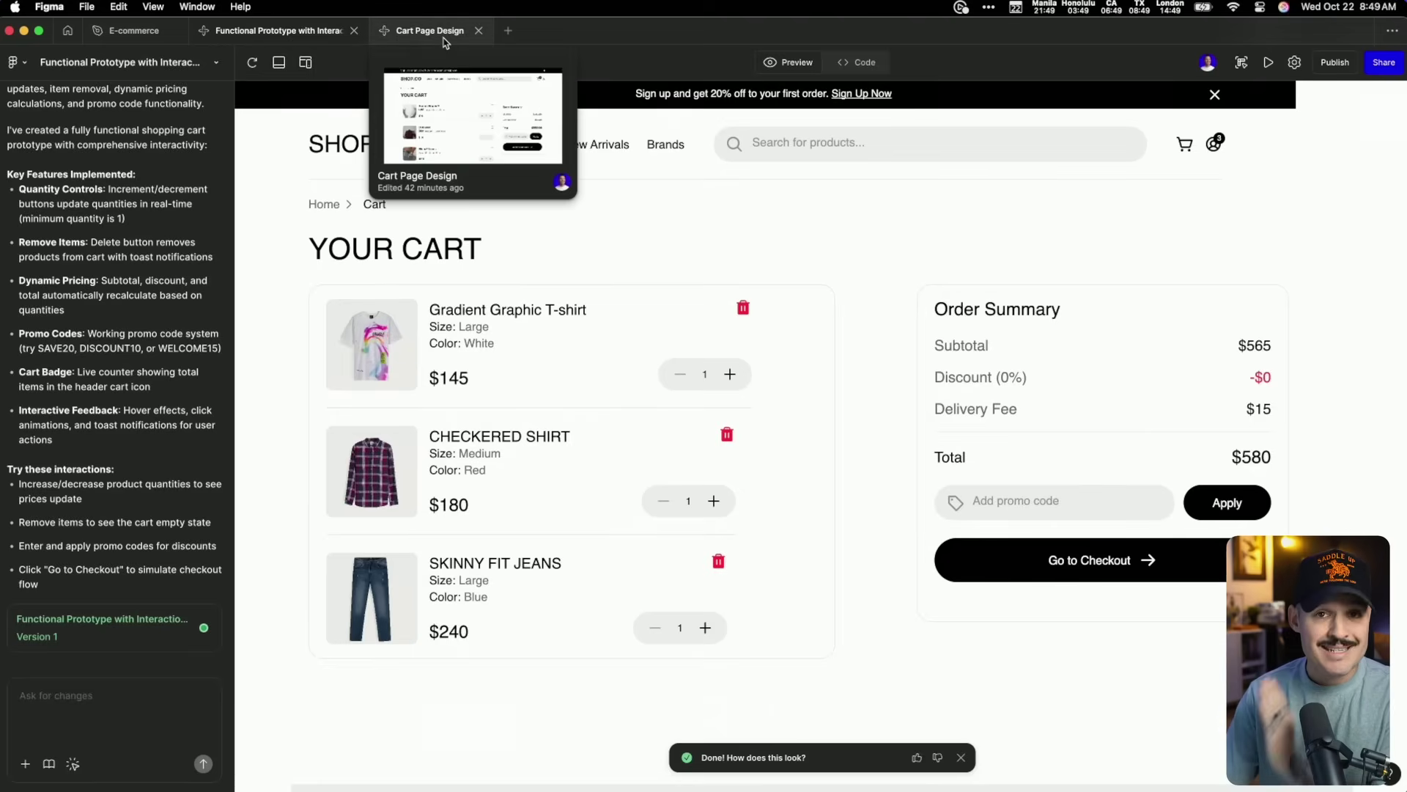
{"action": "left_click", "coordinate": [444, 38]}
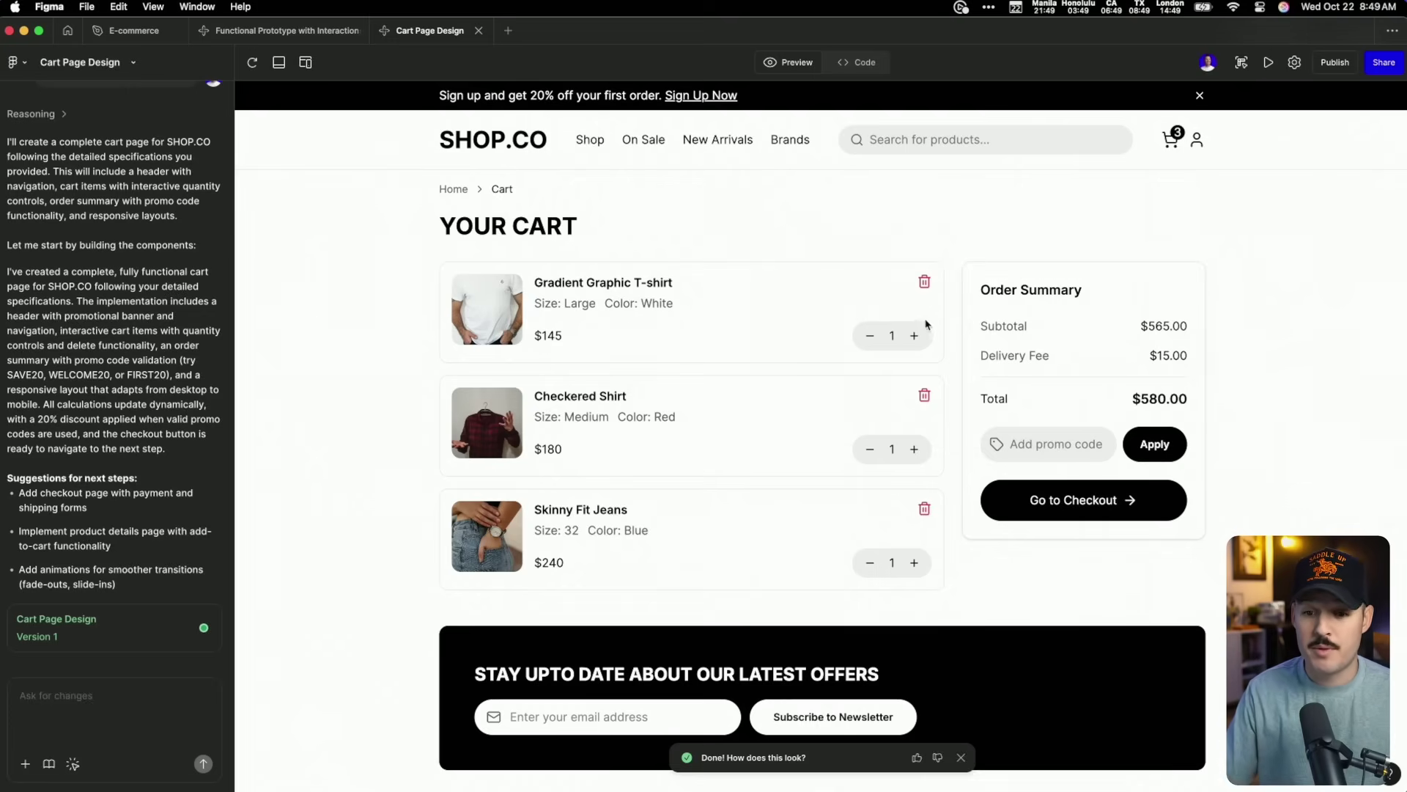
Test raising and lowering the T-shirt quantity, then remove the T-shirt from the cart
{"action": "left_click", "coordinate": [916, 341]}
{"action": "left_click", "coordinate": [916, 341]}
{"action": "left_click", "coordinate": [871, 341]}
{"action": "left_click", "coordinate": [871, 341]}
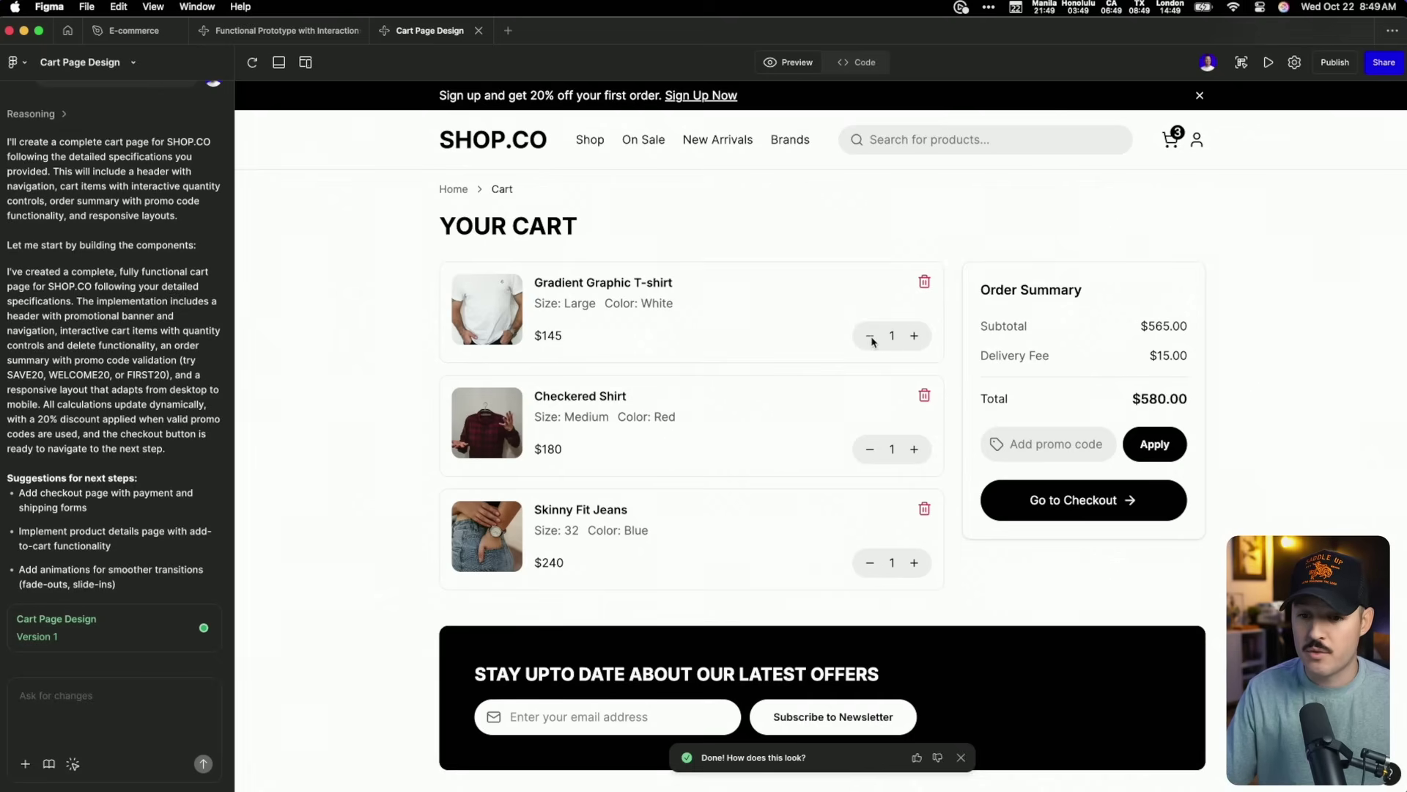
{"action": "left_click", "coordinate": [916, 342]}
{"action": "left_click", "coordinate": [917, 342]}
{"action": "left_click", "coordinate": [925, 283]}
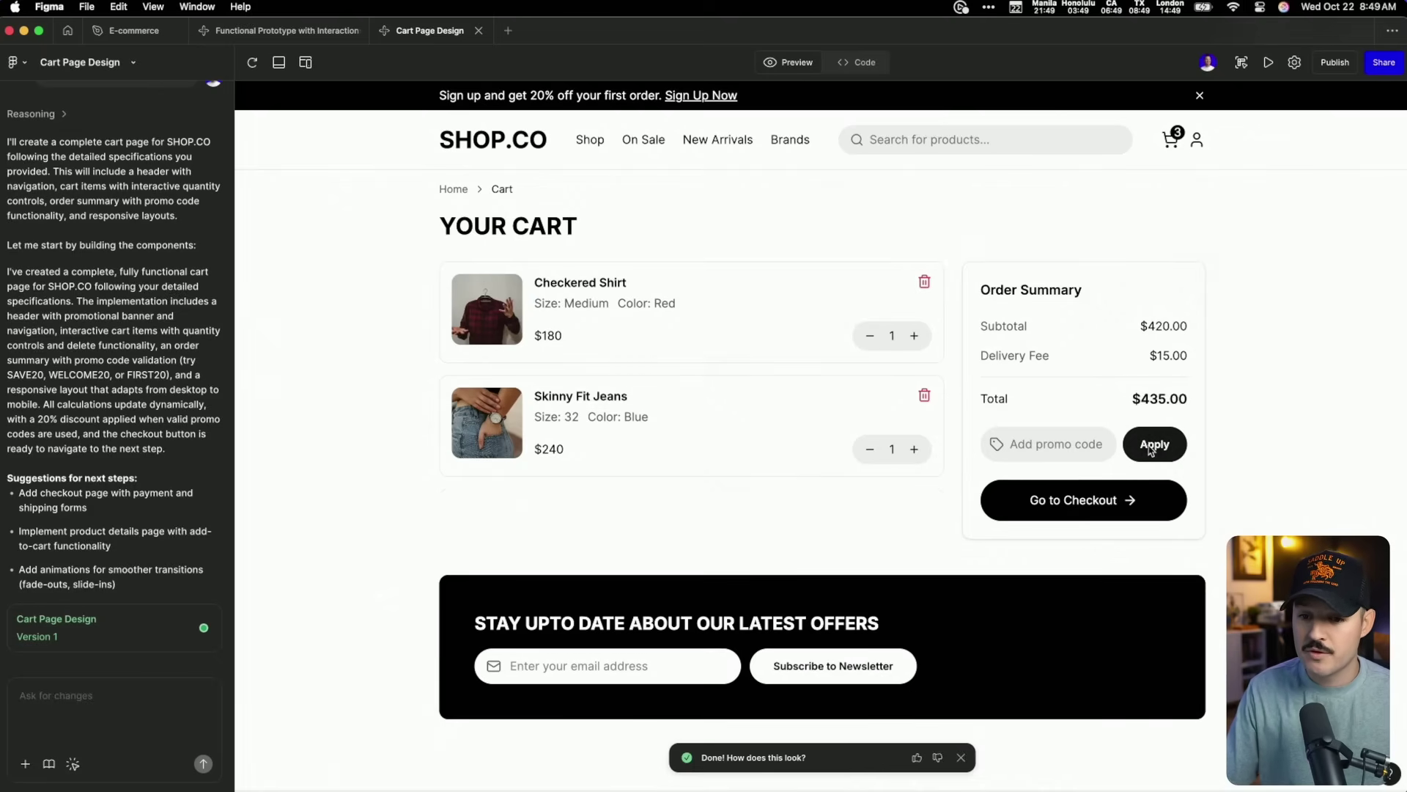
Enter 'fdsf' as a promo code and 'sadas' in the newsletter e-mail field
{"action": "left_click", "coordinate": [1044, 444]}
{"action": "type", "text": "fdsfsd"}
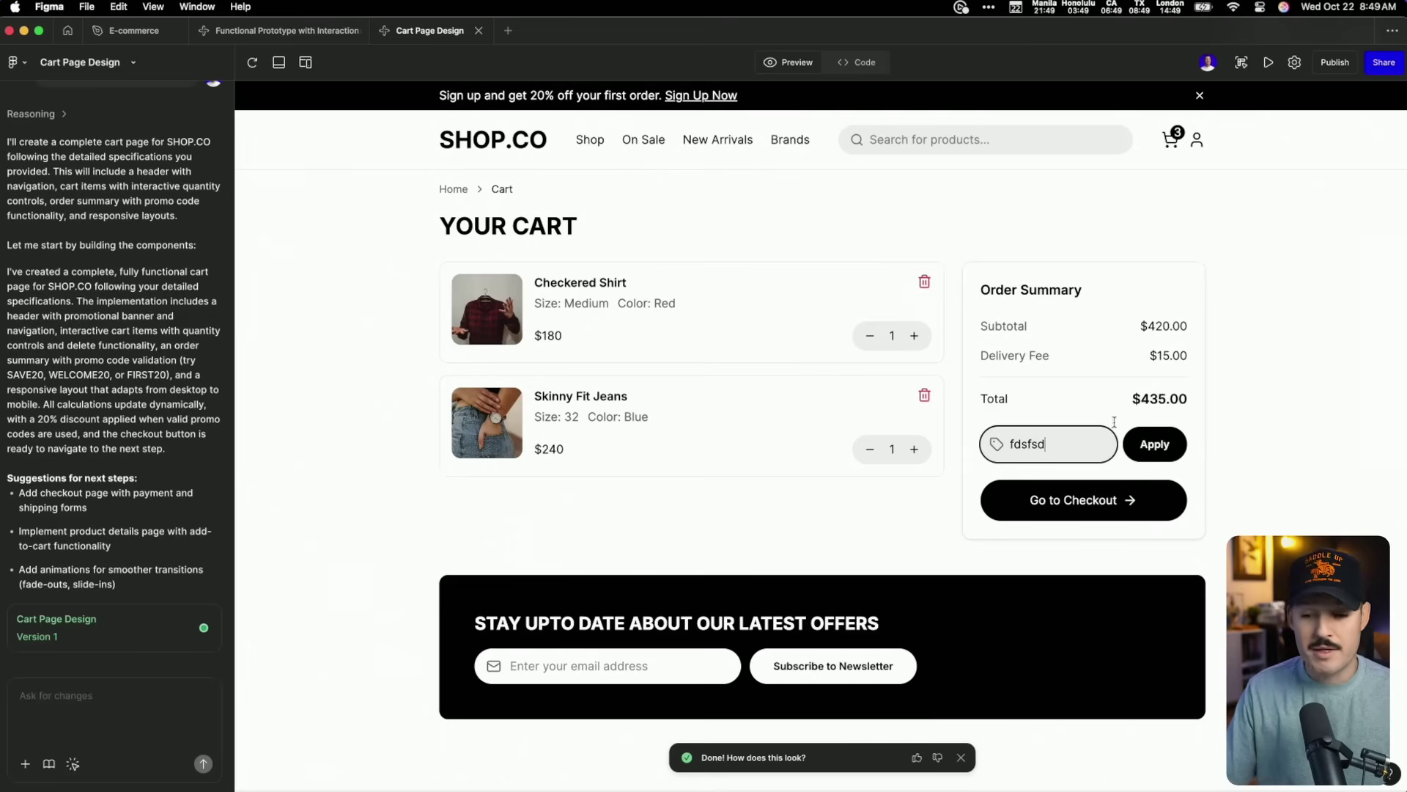
{"action": "left_click", "coordinate": [1242, 389]}
{"action": "left_click", "coordinate": [623, 664]}
{"action": "type", "text": "sadasd"}
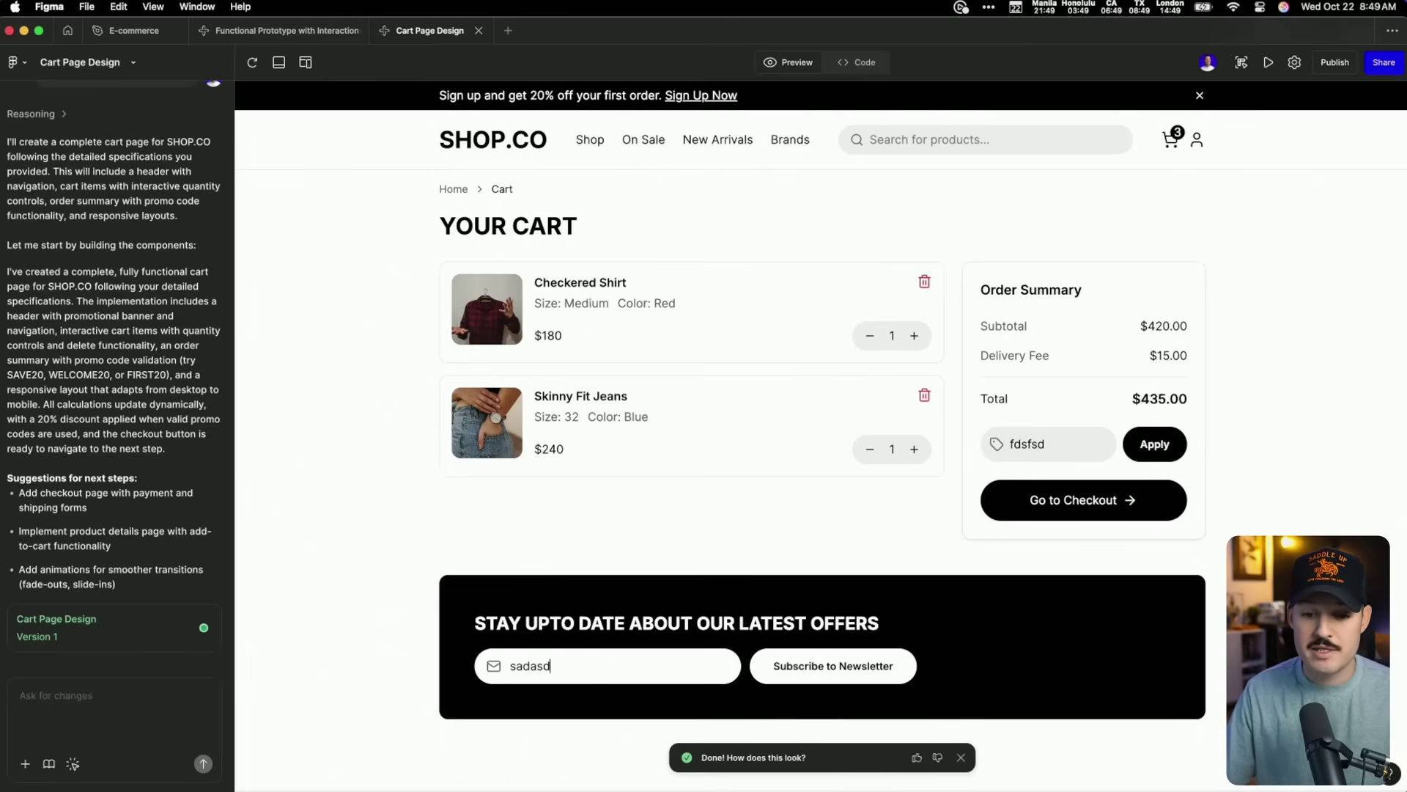
Remove the Checkered Shirt in phone preview, return to desktop width, and reload the prototype
{"action": "left_click", "coordinate": [306, 66]}
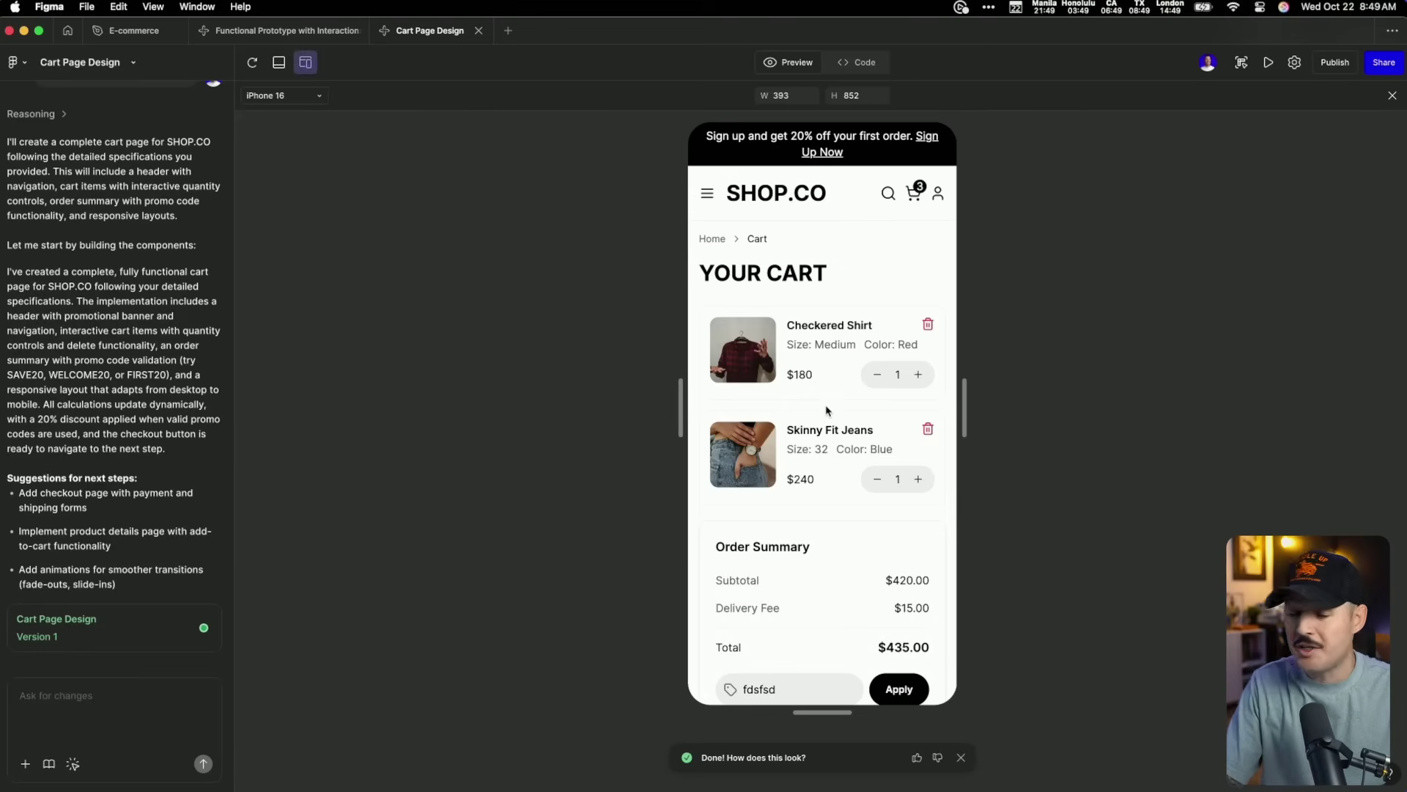
{"action": "left_click", "coordinate": [928, 324]}
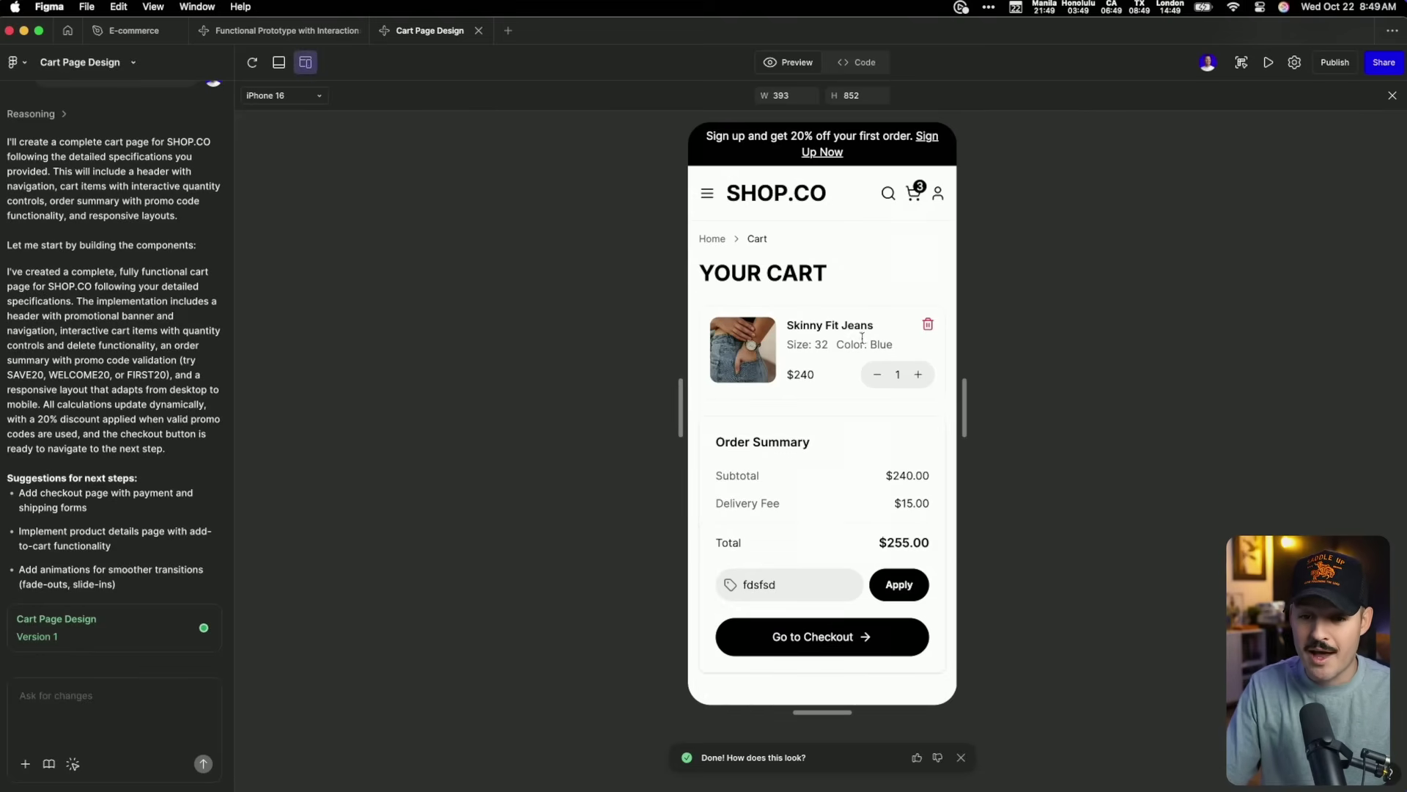
{"action": "left_click", "coordinate": [306, 62]}
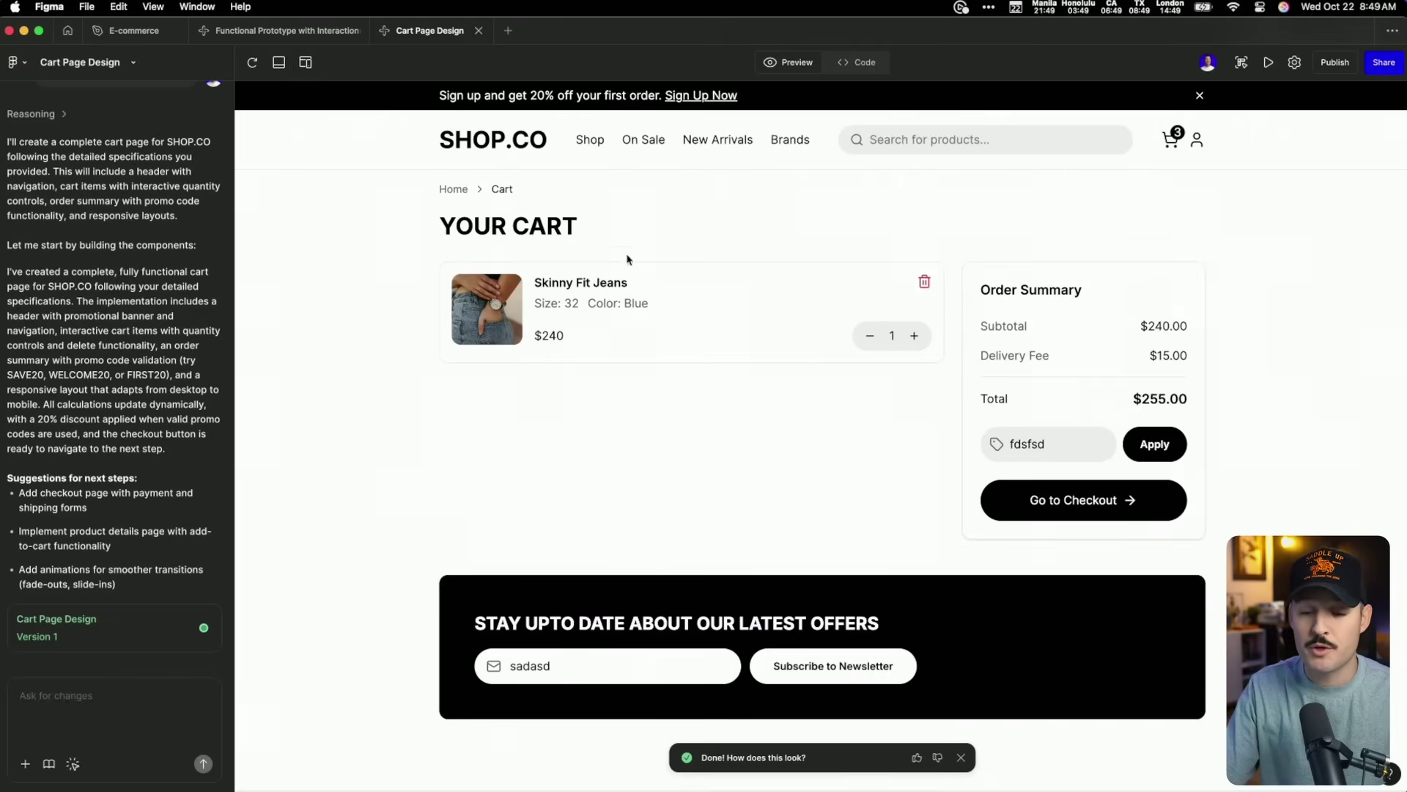
{"action": "left_click", "coordinate": [251, 65]}
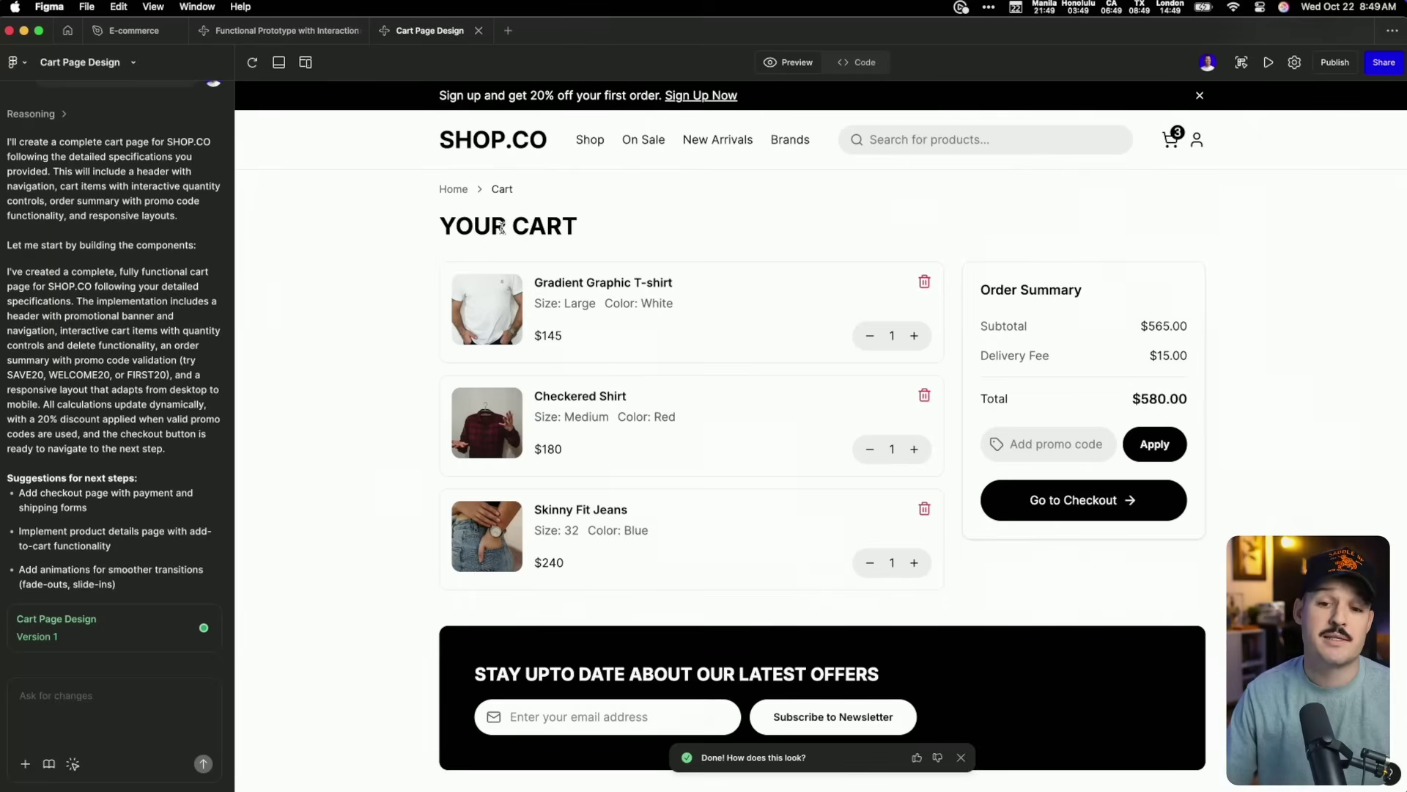
Publish the Cart Page Design as a live example.figma.site from the Publish panel
{"action": "left_click", "coordinate": [1381, 64]}
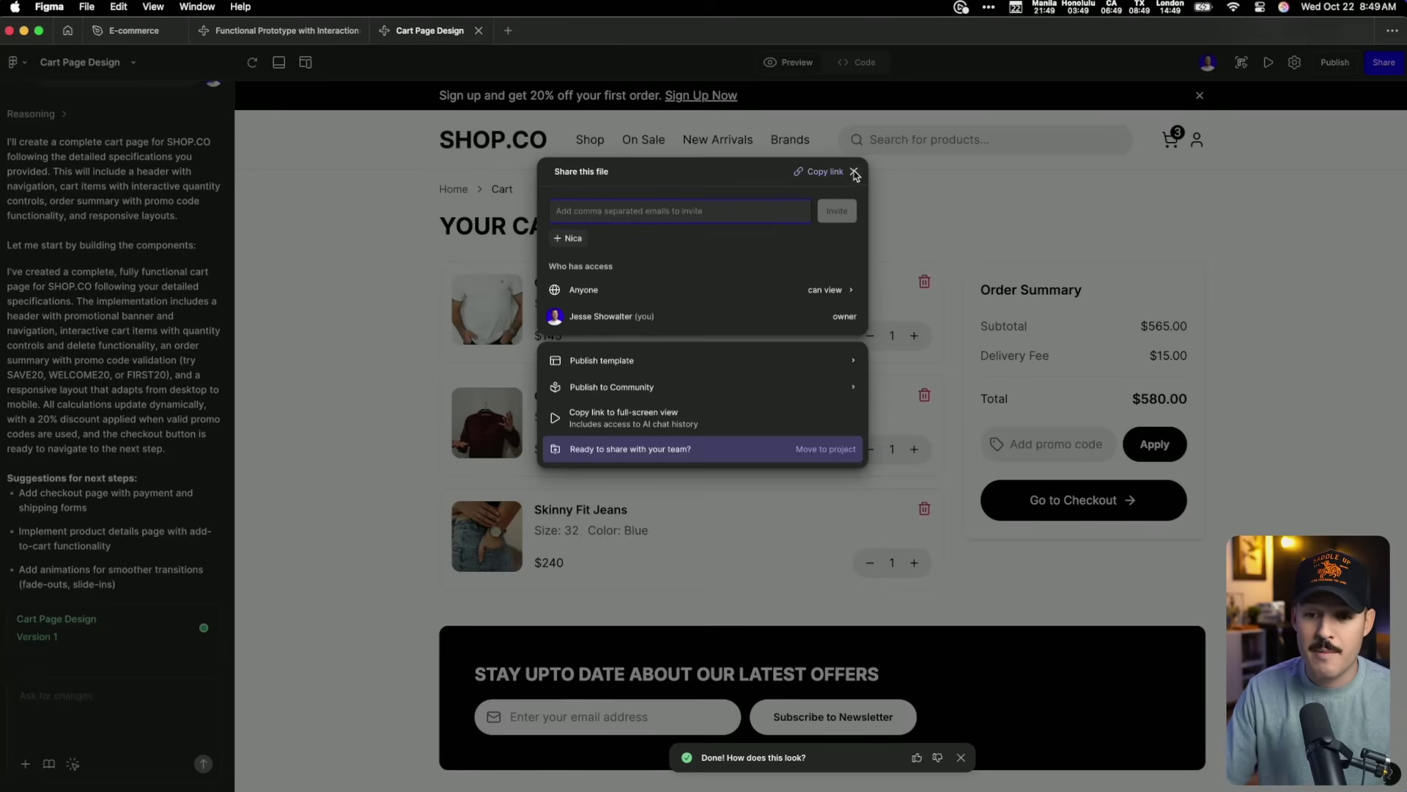
{"action": "left_click", "coordinate": [893, 165]}
{"action": "left_click", "coordinate": [1336, 63]}
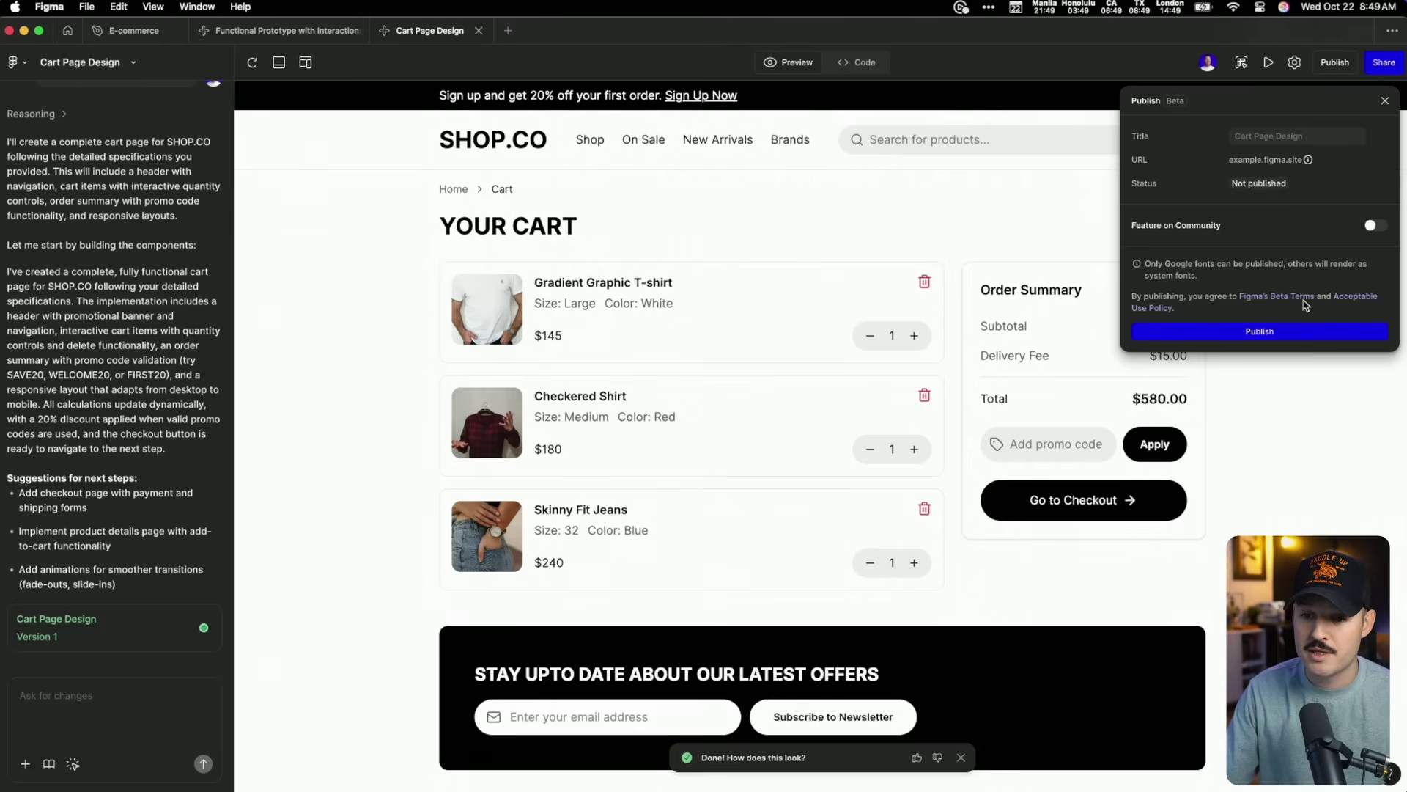
{"action": "left_click", "coordinate": [1290, 333]}
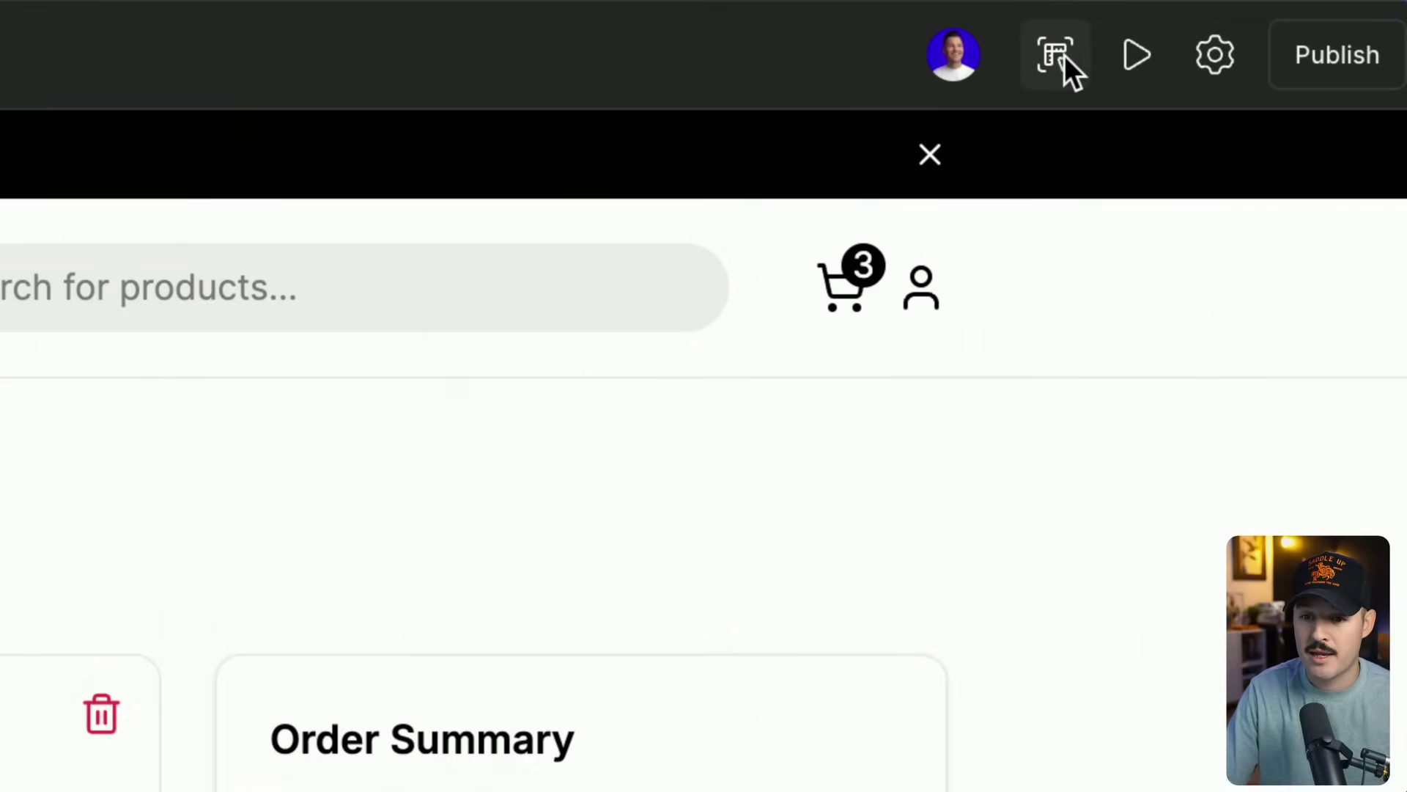
Copy the desktop cart page as design layers and go to the E-commerce file
{"action": "left_click", "coordinate": [1064, 59]}
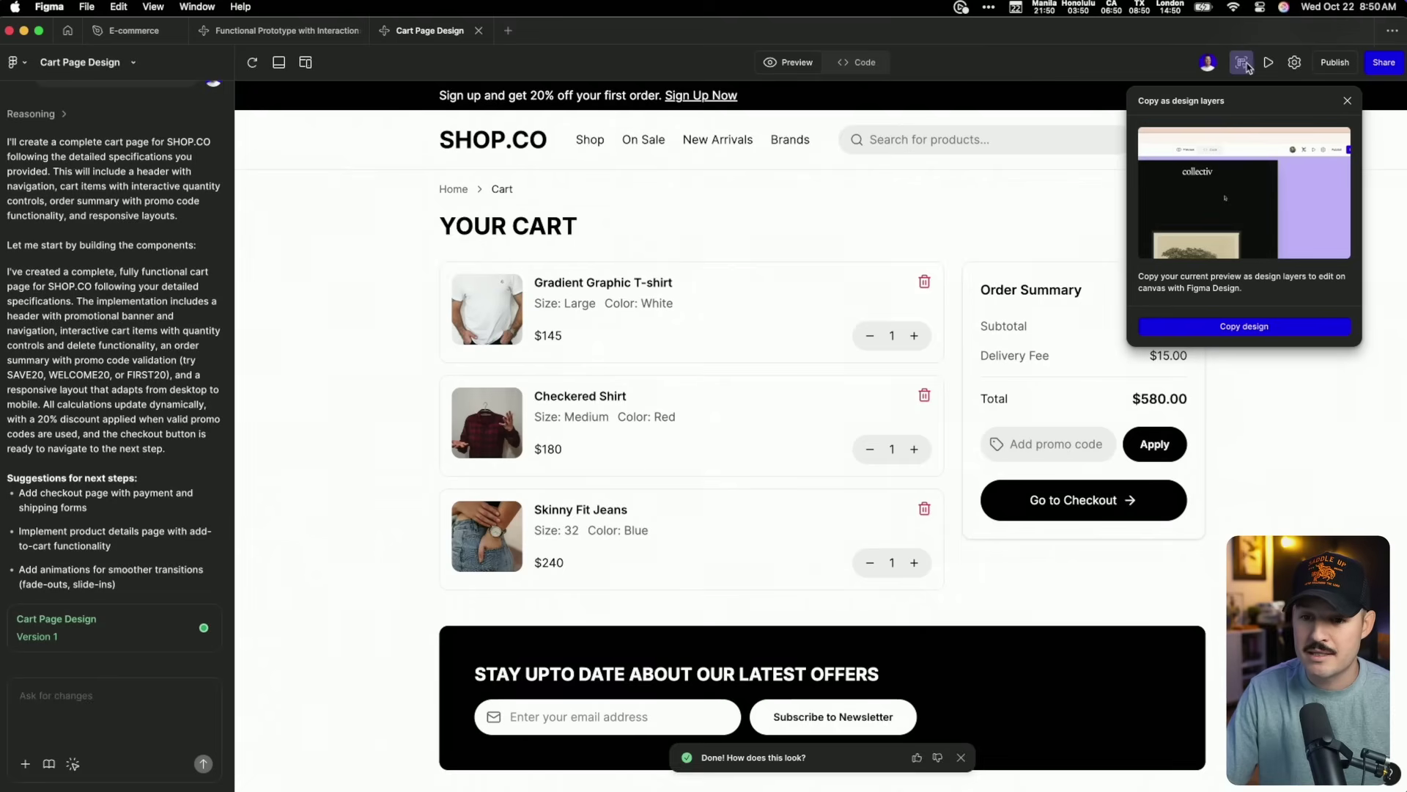
{"action": "left_click", "coordinate": [1304, 325]}
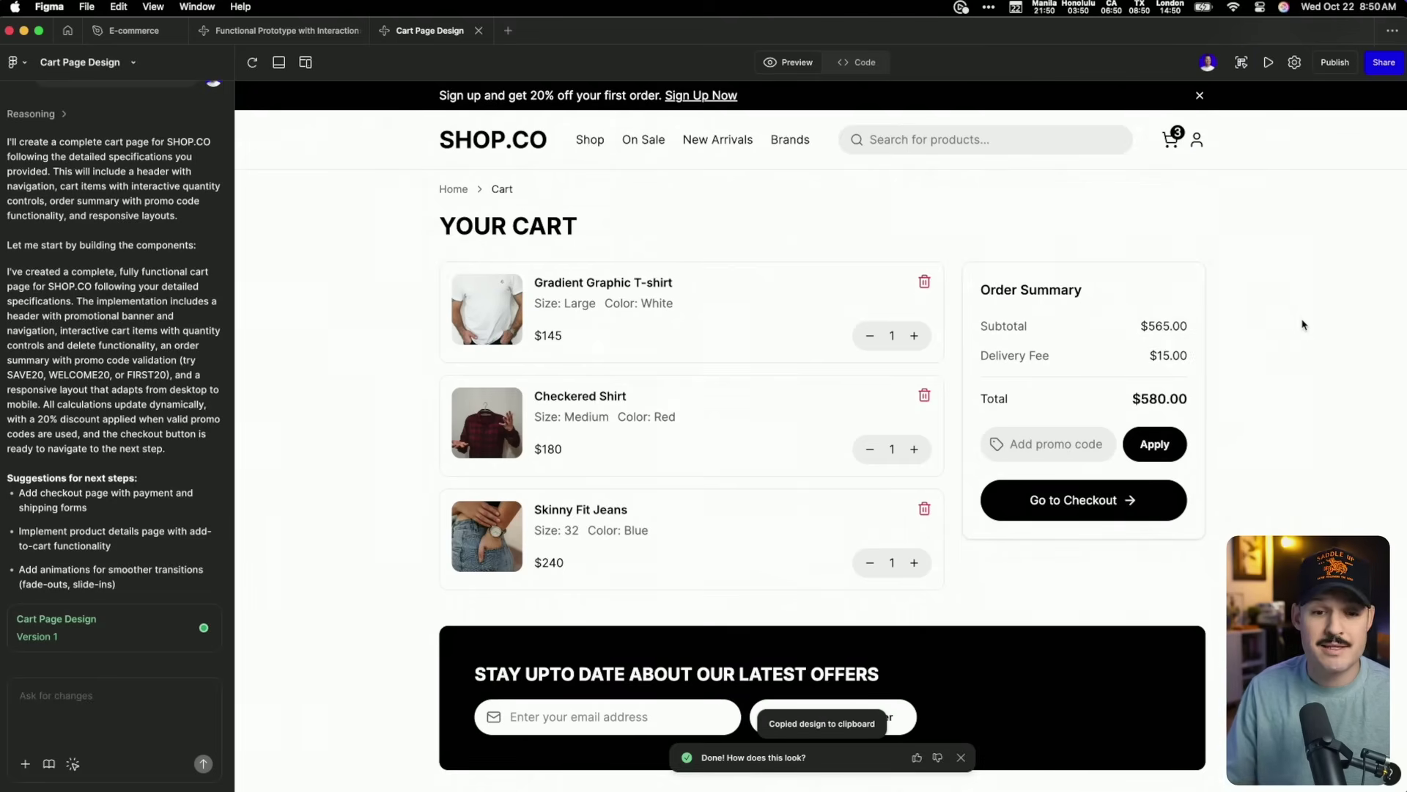
{"action": "left_click", "coordinate": [147, 33]}
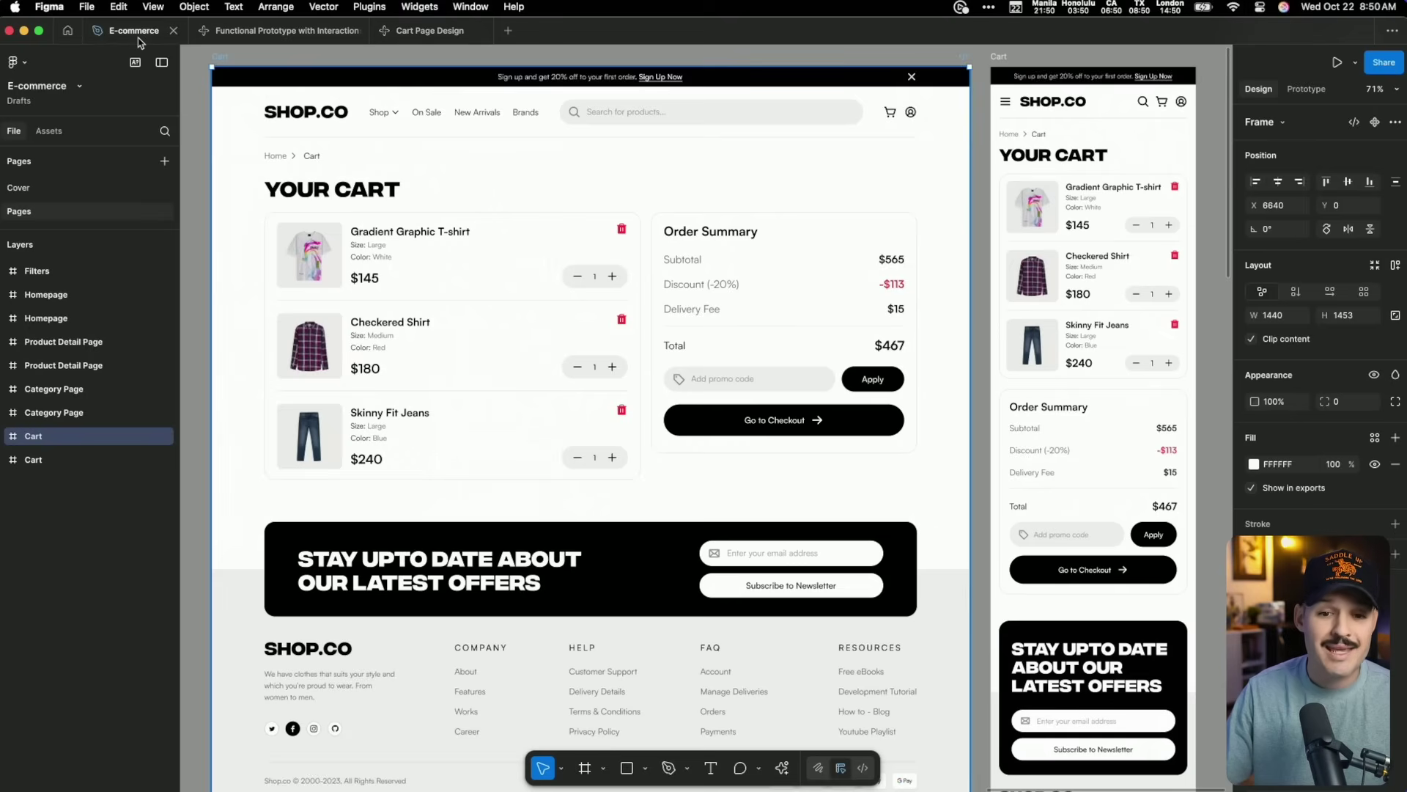
{"action": "scroll", "coordinate": [662, 184], "scroll_direction": "down", "scroll_amount": 5}
{"action": "scroll", "coordinate": [662, 185], "scroll_direction": "up", "scroll_amount": 10}
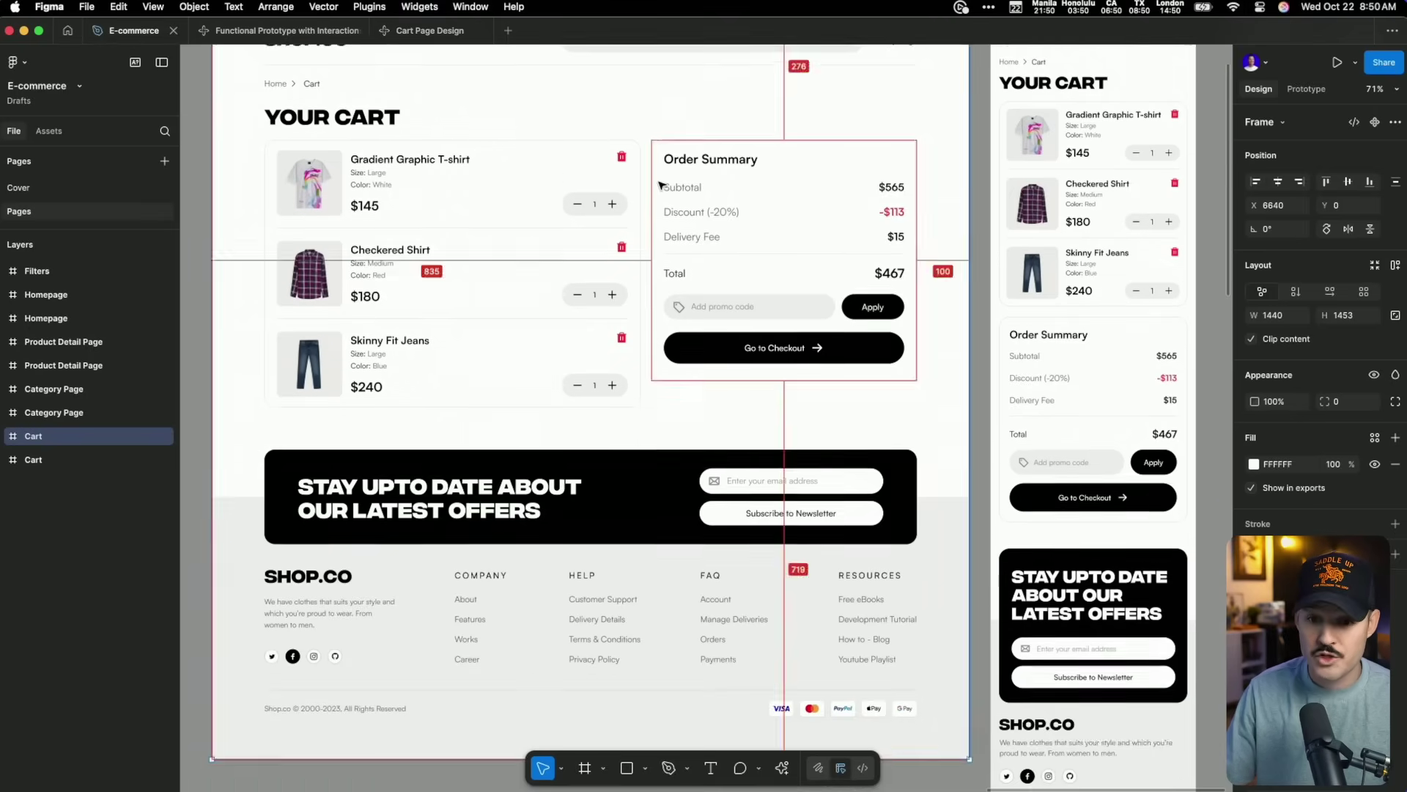
{"action": "scroll", "coordinate": [662, 184], "scroll_direction": "down", "scroll_amount": 2}
{"action": "scroll", "coordinate": [993, 173], "scroll_direction": "down", "scroll_amount": 5}
{"action": "scroll", "coordinate": [816, 167], "scroll_direction": "up", "scroll_amount": 3}
Paste the 1595×1396 Cart Page Design frame and place it beside the Cart frames
{"action": "left_click", "coordinate": [817, 167]}
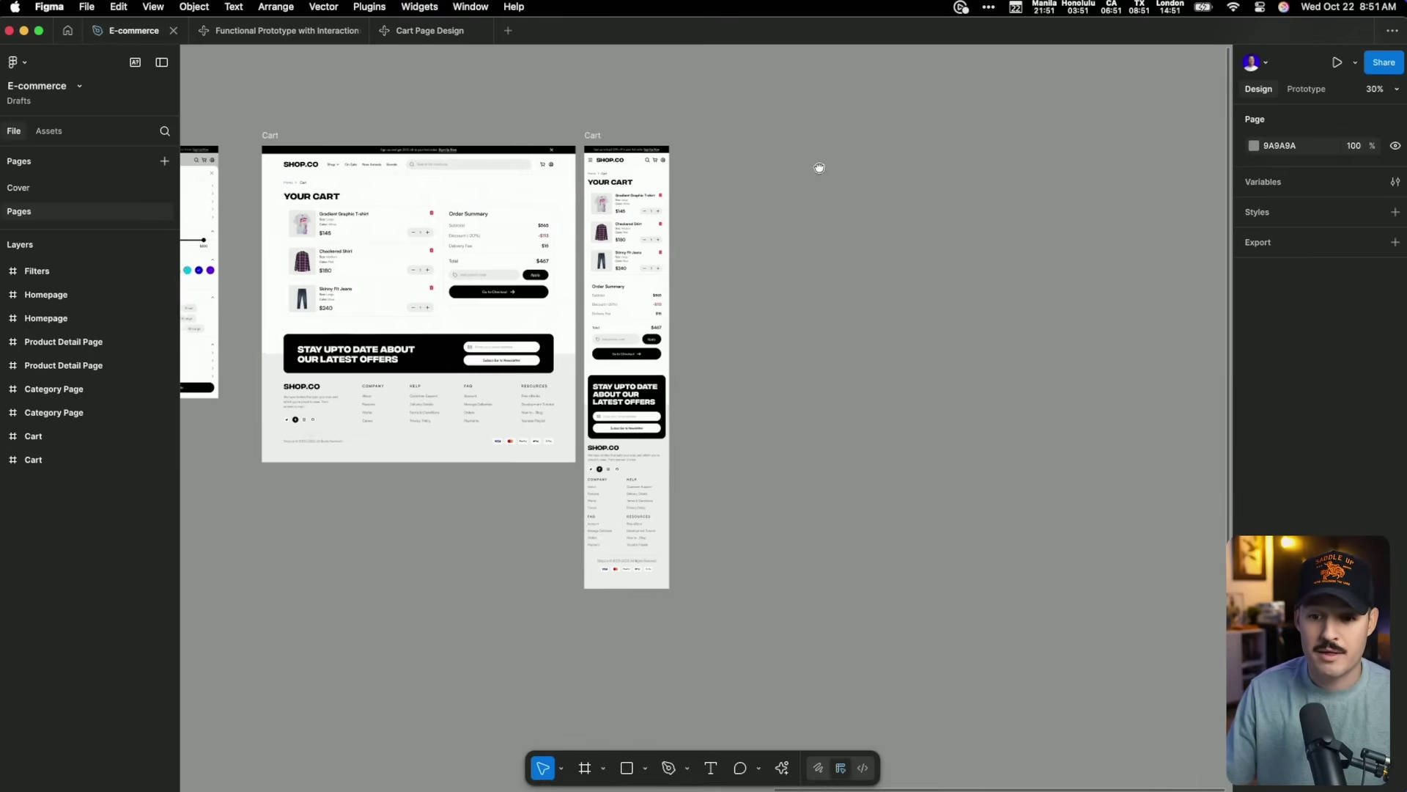
{"action": "right_click", "coordinate": [810, 153]}
{"action": "left_click", "coordinate": [833, 166]}
{"action": "left_click_drag", "start_coordinate": [829, 140], "coordinate": [715, 139]}
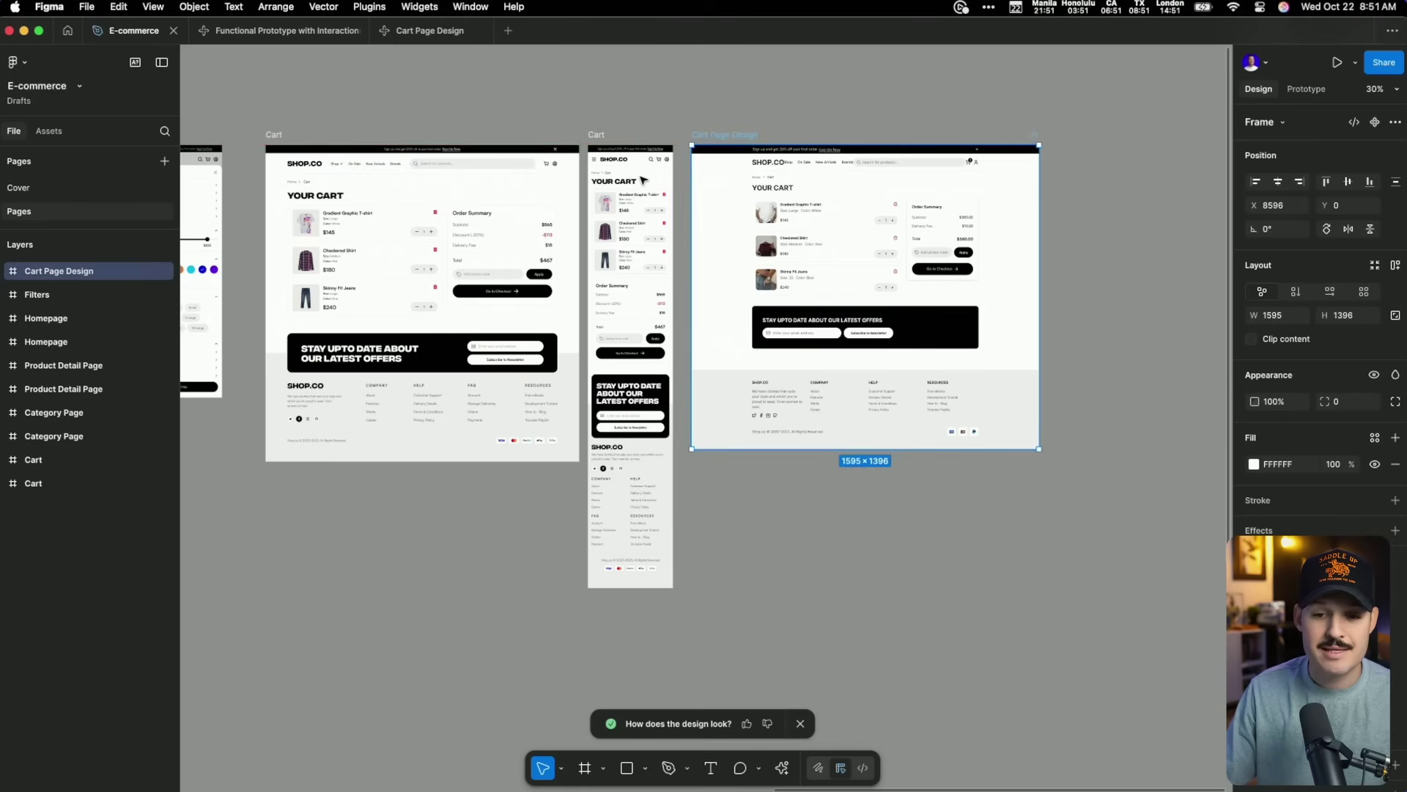
{"action": "scroll", "coordinate": [637, 177], "scroll_direction": "up", "scroll_amount": 5}
{"action": "scroll", "coordinate": [946, 213], "scroll_direction": "right", "scroll_amount": 5}
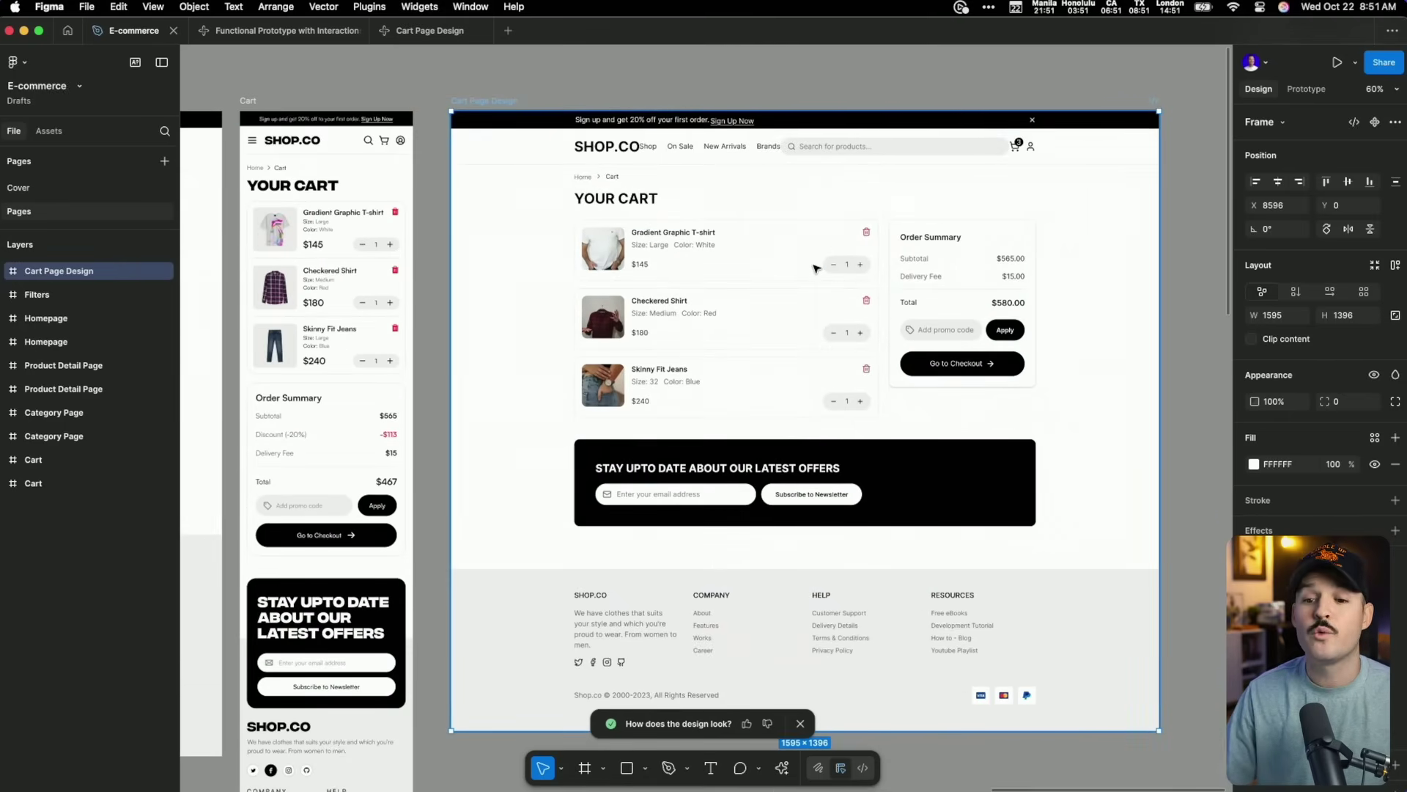
Preview the Cart Page Design prototype at iPhone 16 size and copy it as design layers
{"action": "left_click", "coordinate": [431, 33]}
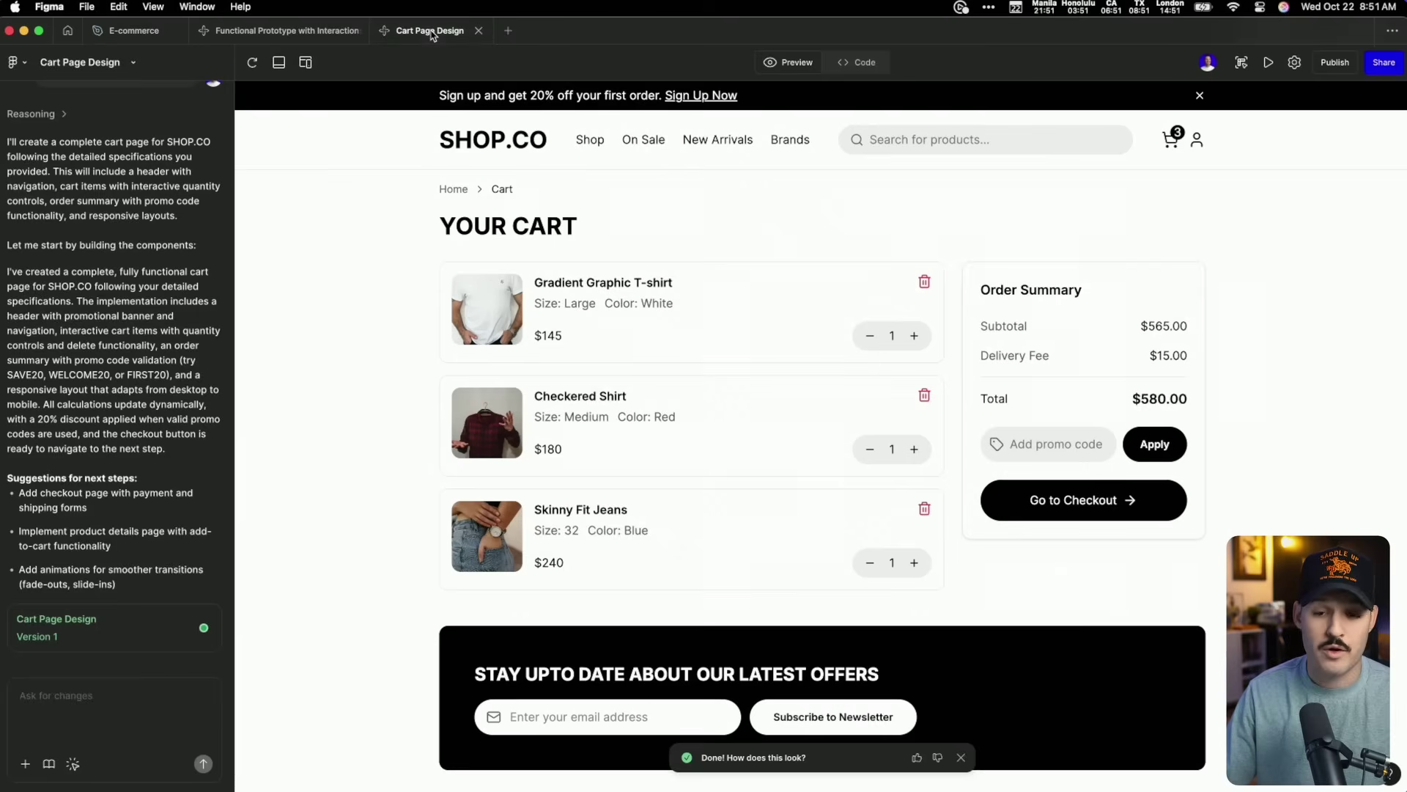
{"action": "left_click", "coordinate": [307, 63]}
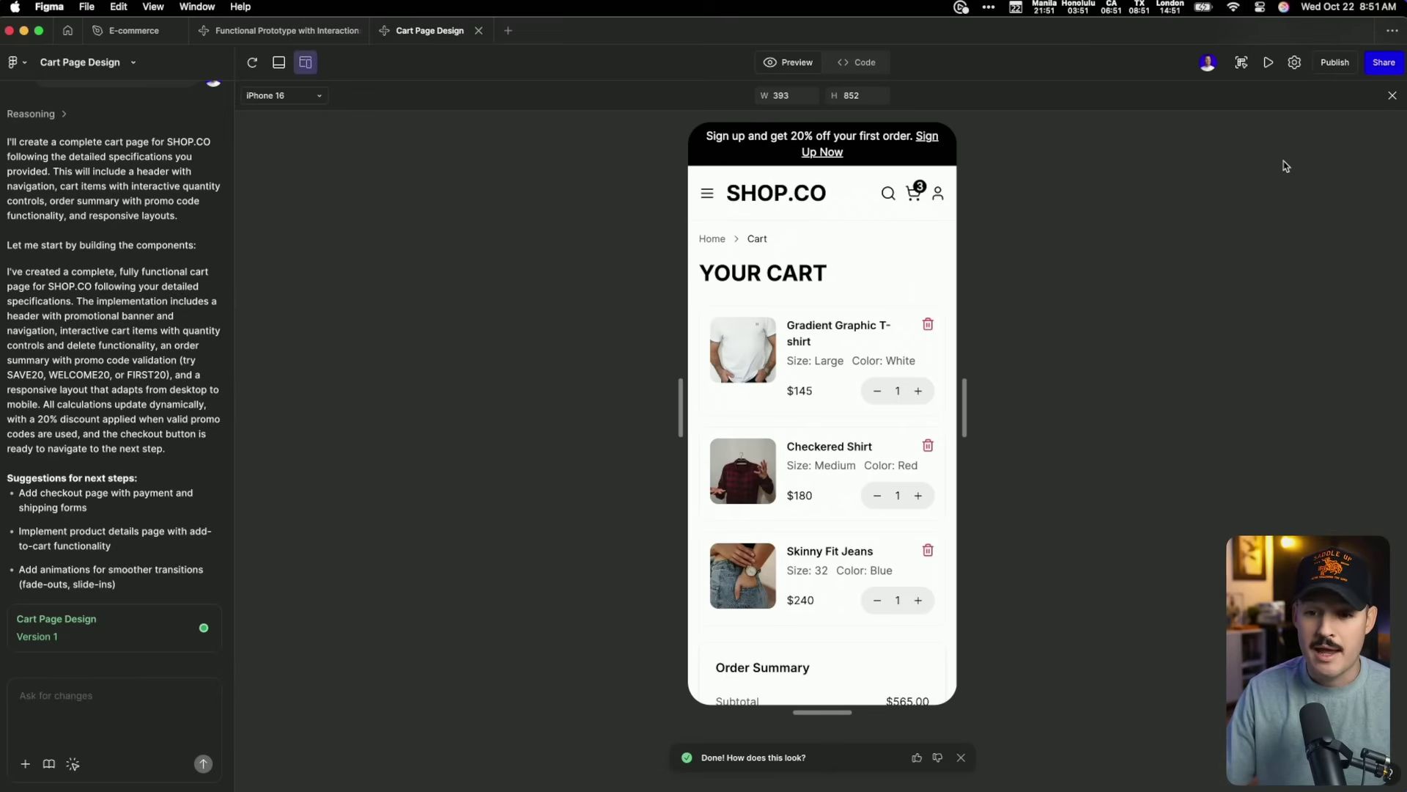
{"action": "left_click", "coordinate": [1241, 65]}
{"action": "left_click", "coordinate": [1266, 329]}
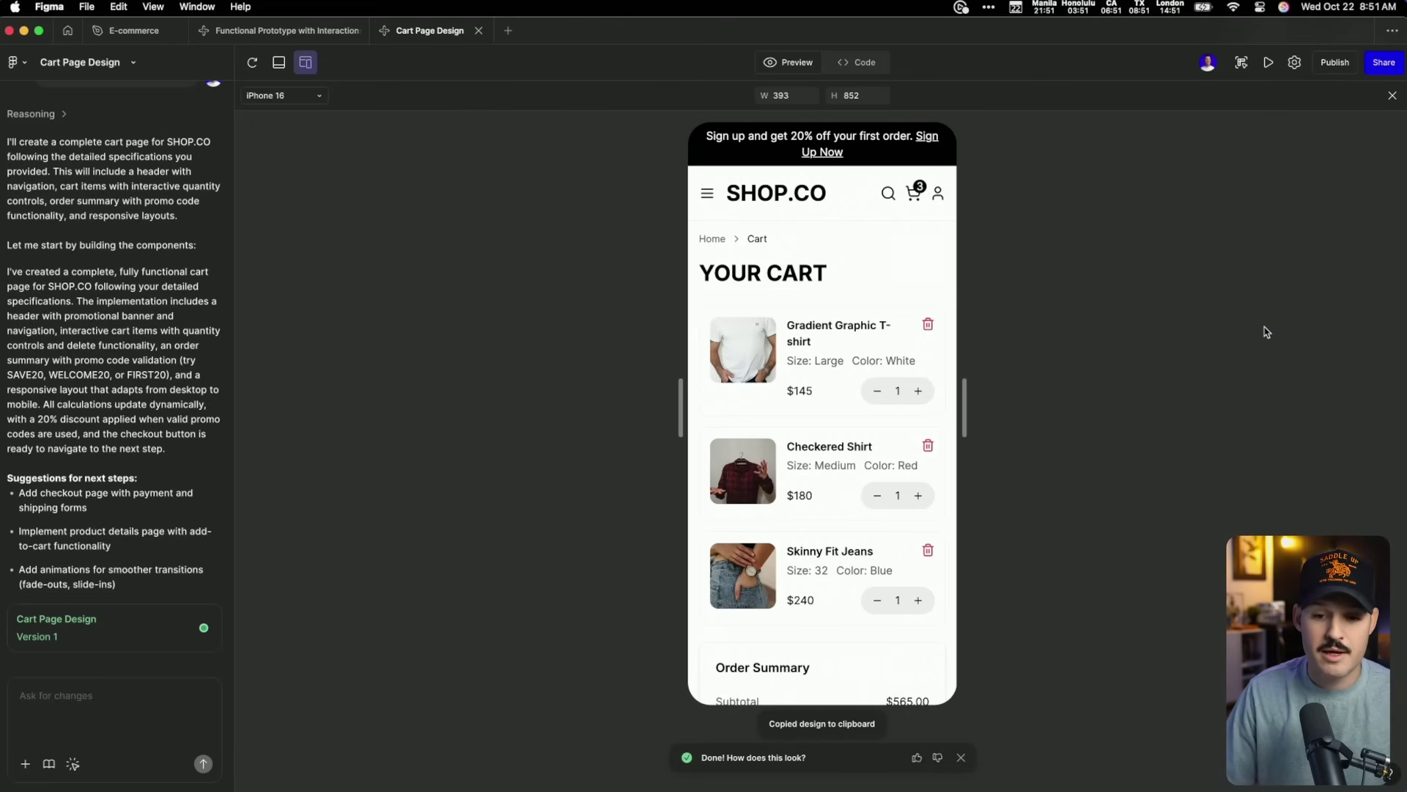
Paste the 393×2140 mobile cart frame into E-commerce and place it beside the desktop frame
{"action": "key", "text": "ctrl+Tab"}
{"action": "key", "text": "super+v"}
{"action": "scroll", "coordinate": [1097, 103], "scroll_direction": "down", "scroll_amount": 3}
{"action": "right_click", "coordinate": [1045, 112]}
{"action": "left_click", "coordinate": [1070, 126]}
{"action": "scroll", "coordinate": [826, 94], "scroll_direction": "left", "scroll_amount": 5}
{"action": "scroll", "coordinate": [826, 94], "scroll_direction": "up", "scroll_amount": 2}
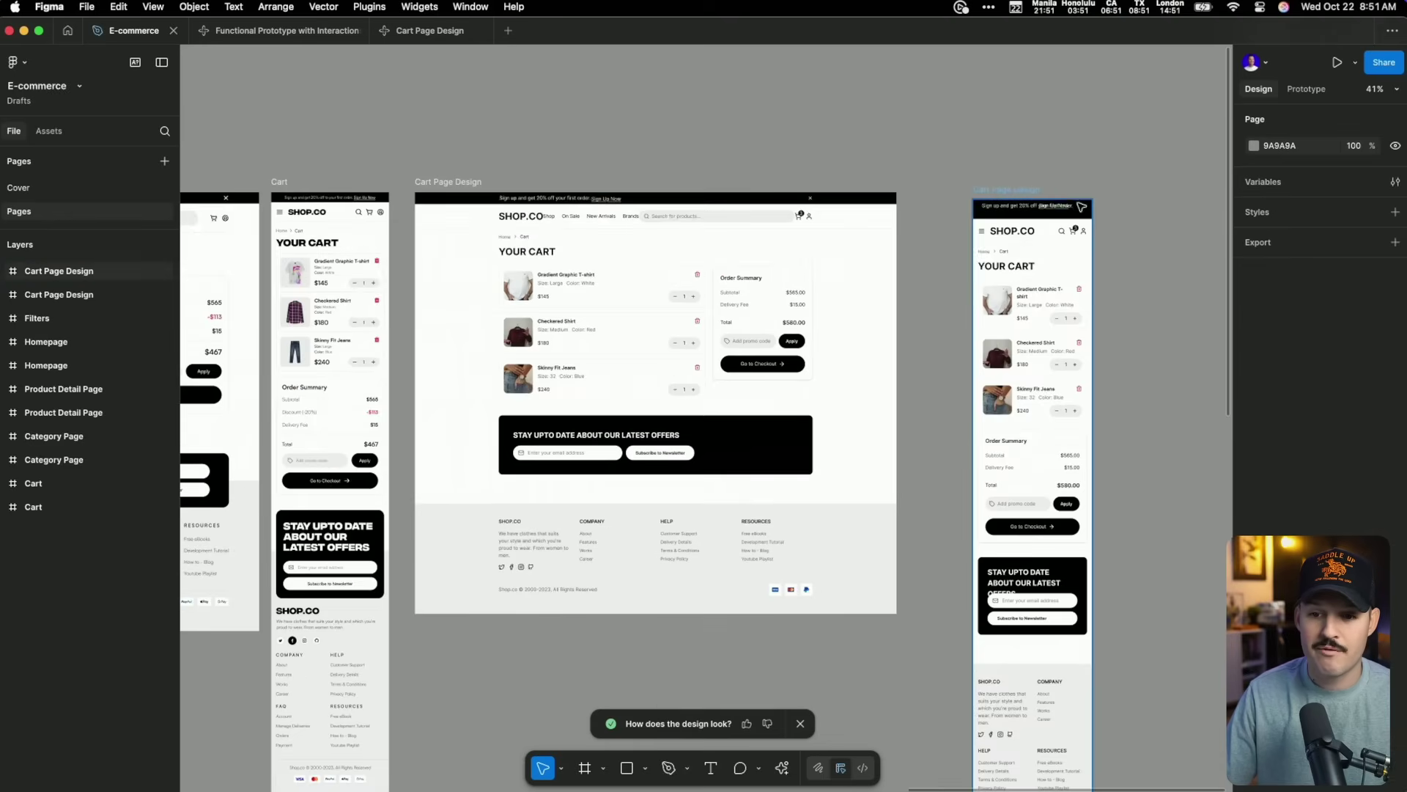
{"action": "left_click_drag", "start_coordinate": [1015, 192], "coordinate": [956, 184]}
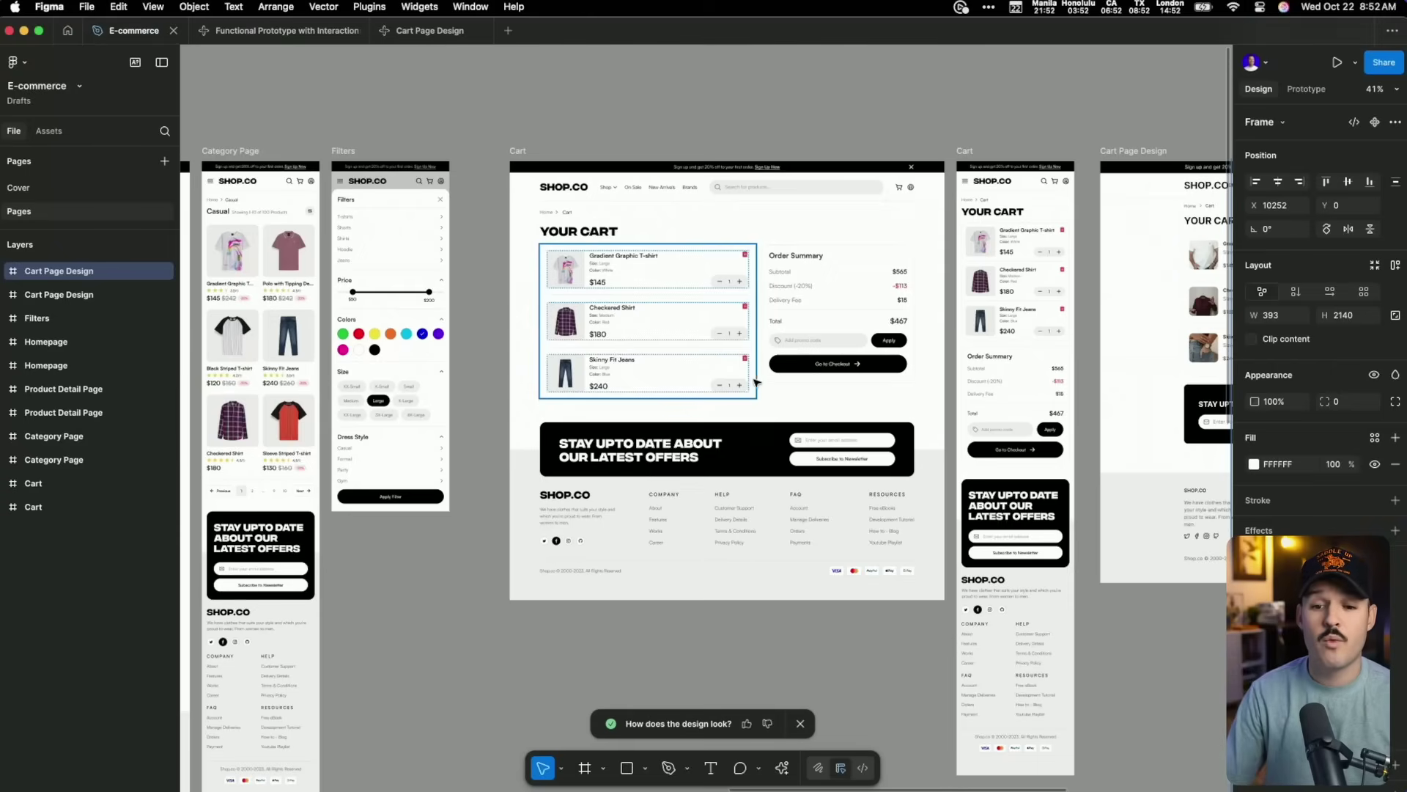
Switch from Figma back to the cart page PRD document in Notion
{"action": "scroll", "coordinate": [755, 381], "scroll_direction": "up", "scroll_amount": 5}
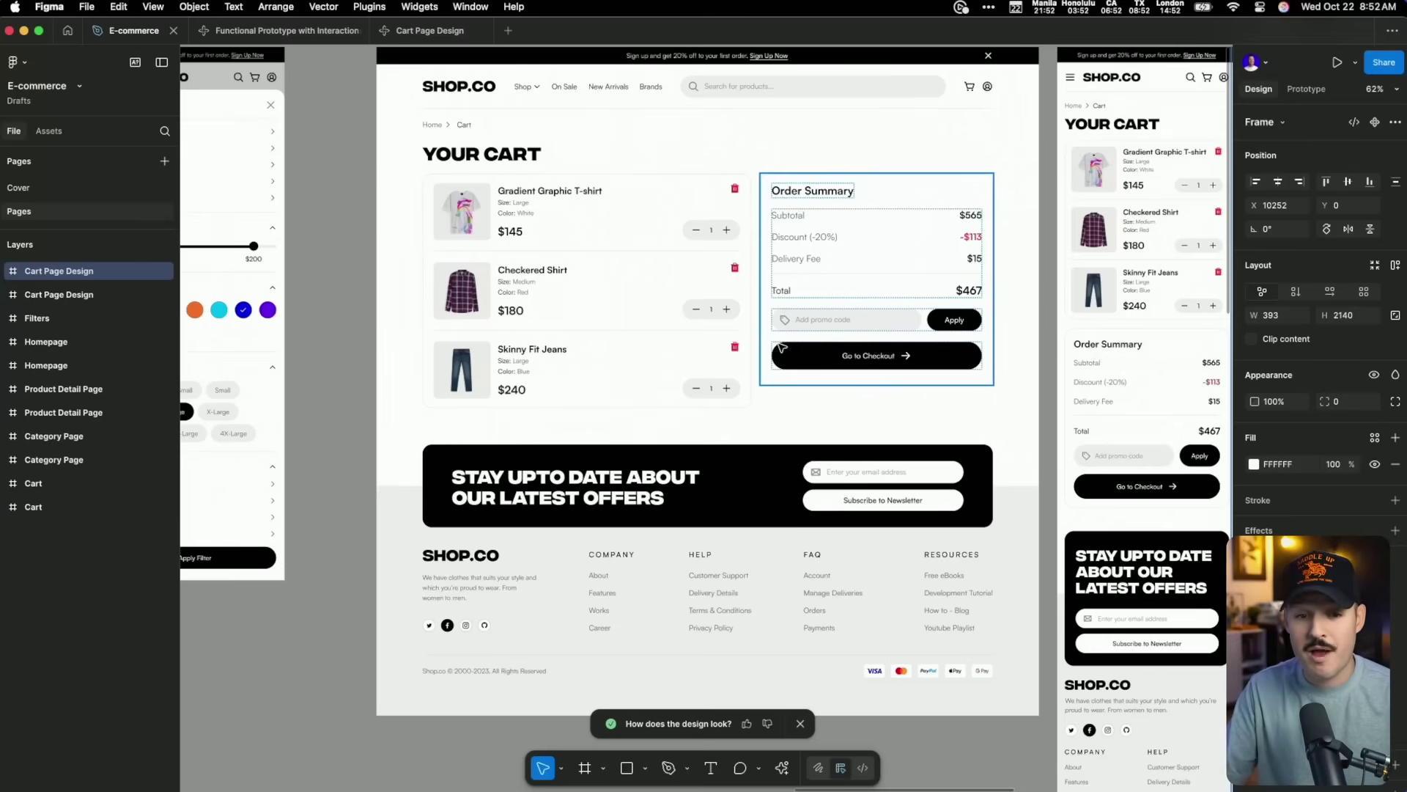
{"action": "key", "text": "super+Tab"}
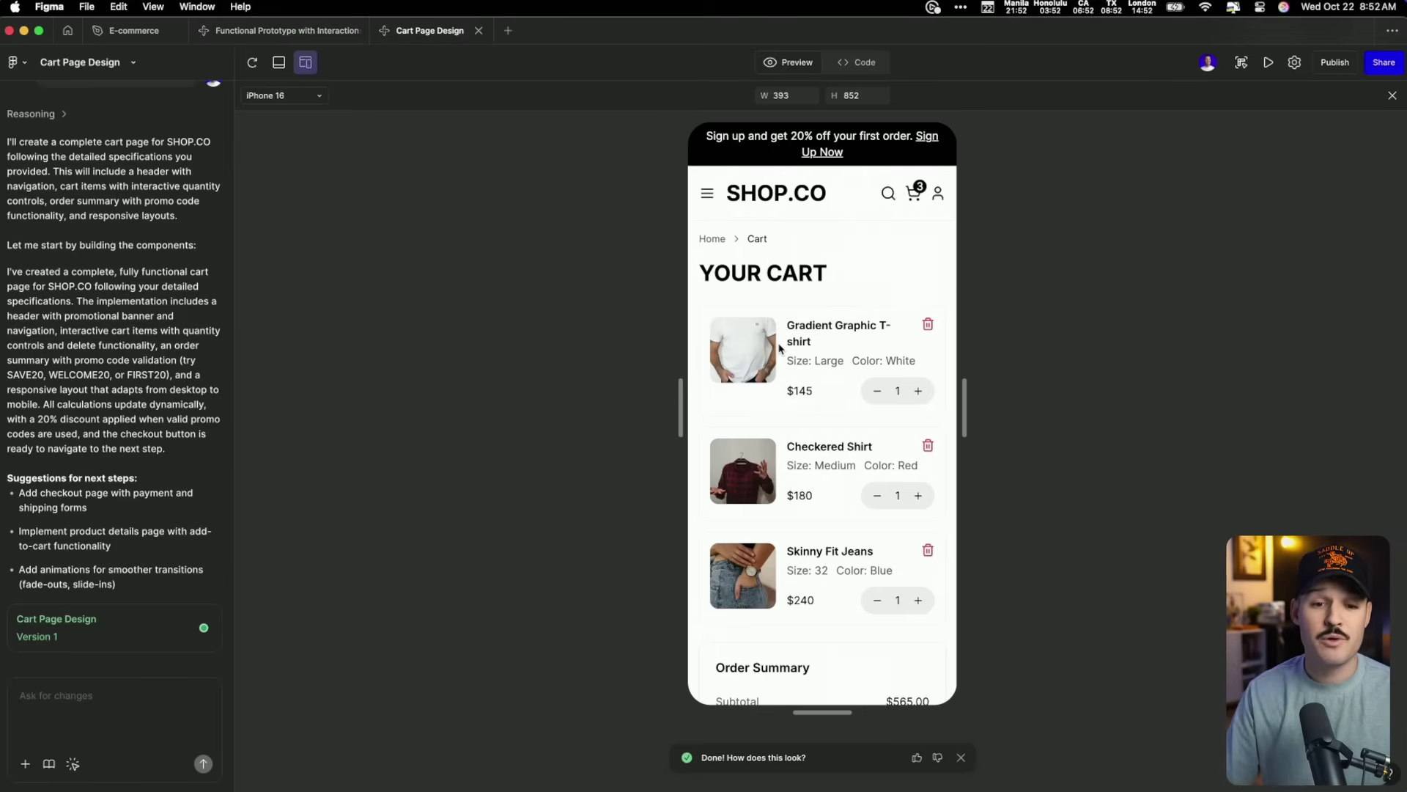
Turn off the iPhone 16 device frame so the cart prototype previews at desktop width
{"action": "left_click", "coordinate": [306, 62]}
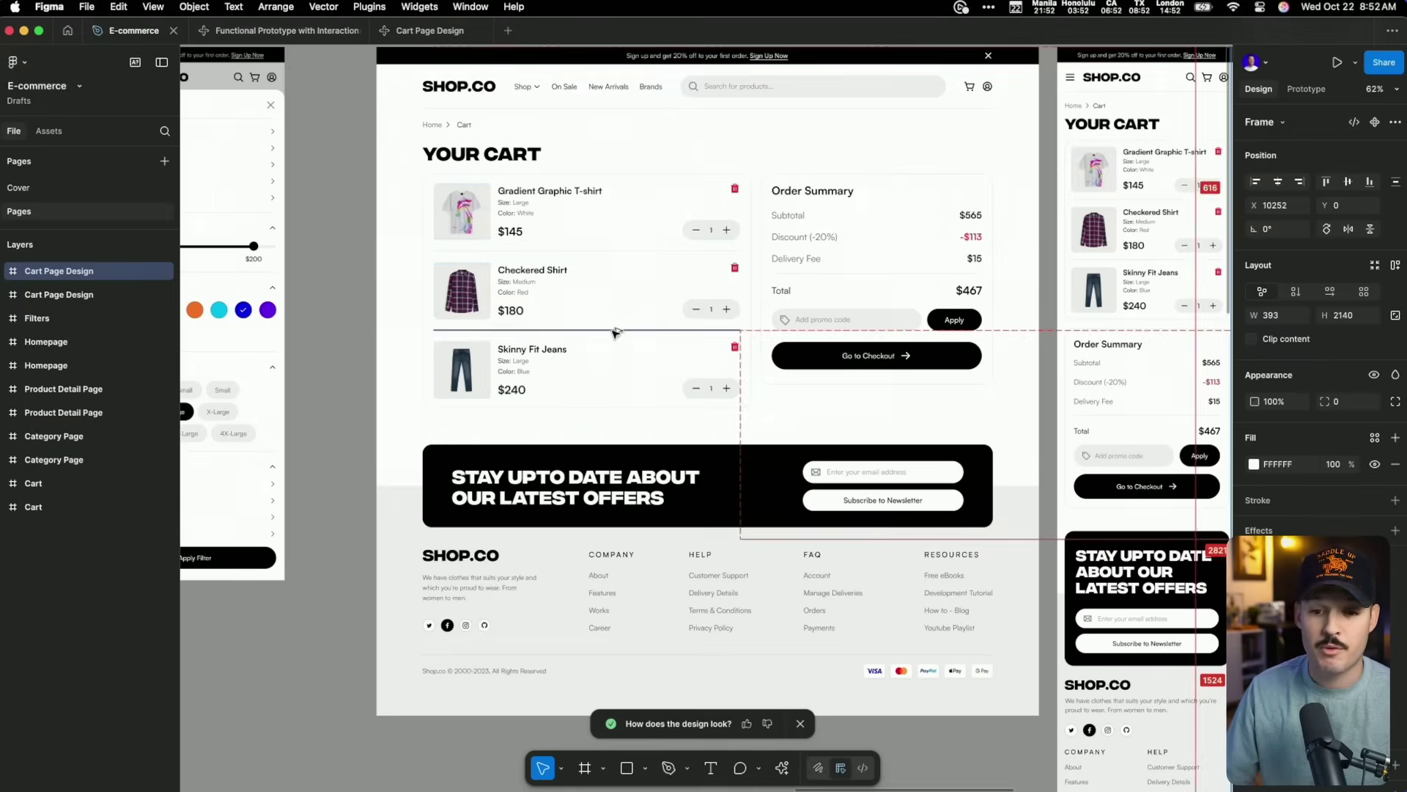
{"action": "scroll", "coordinate": [706, 236], "scroll_direction": "right", "scroll_amount": 10}
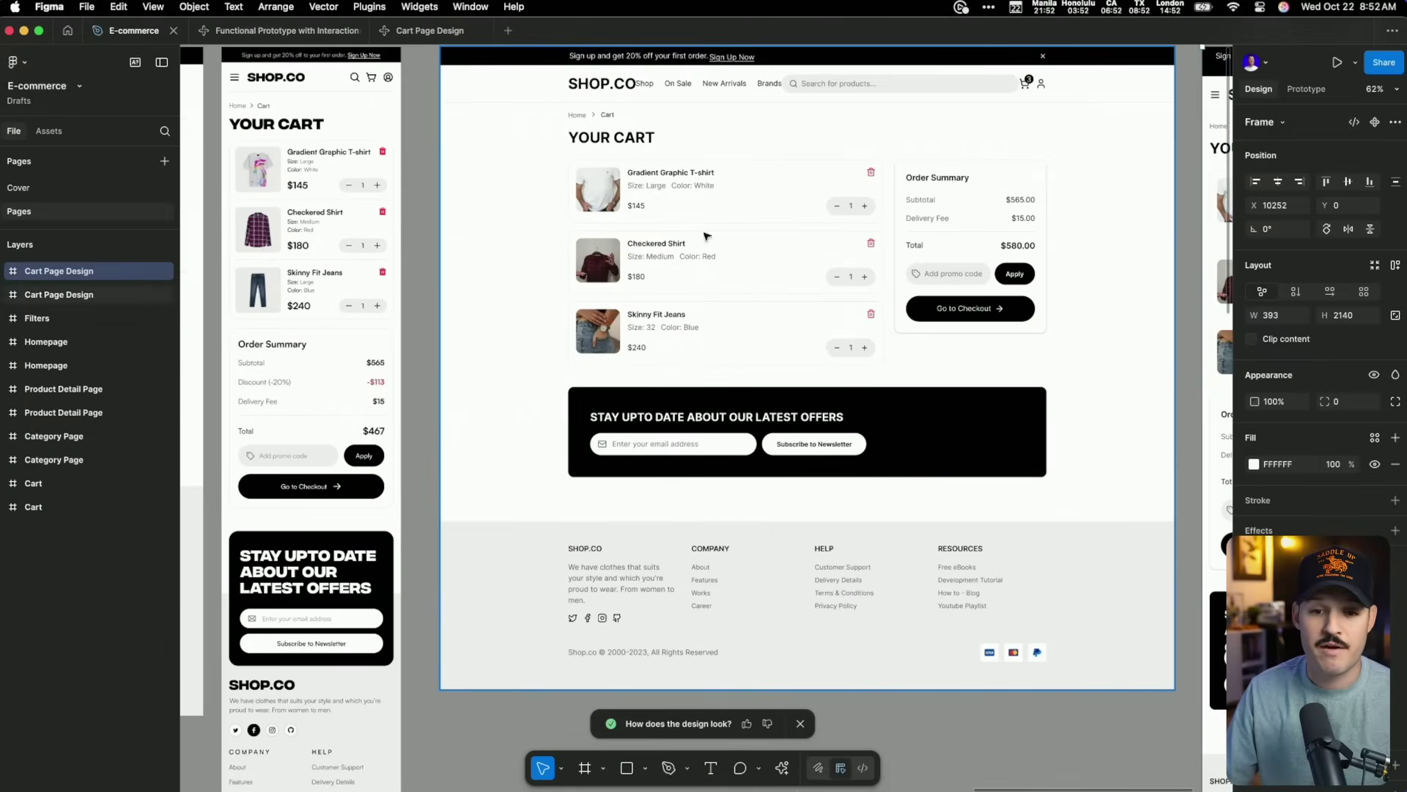
{"action": "left_click", "coordinate": [623, 138], "text": "super"}
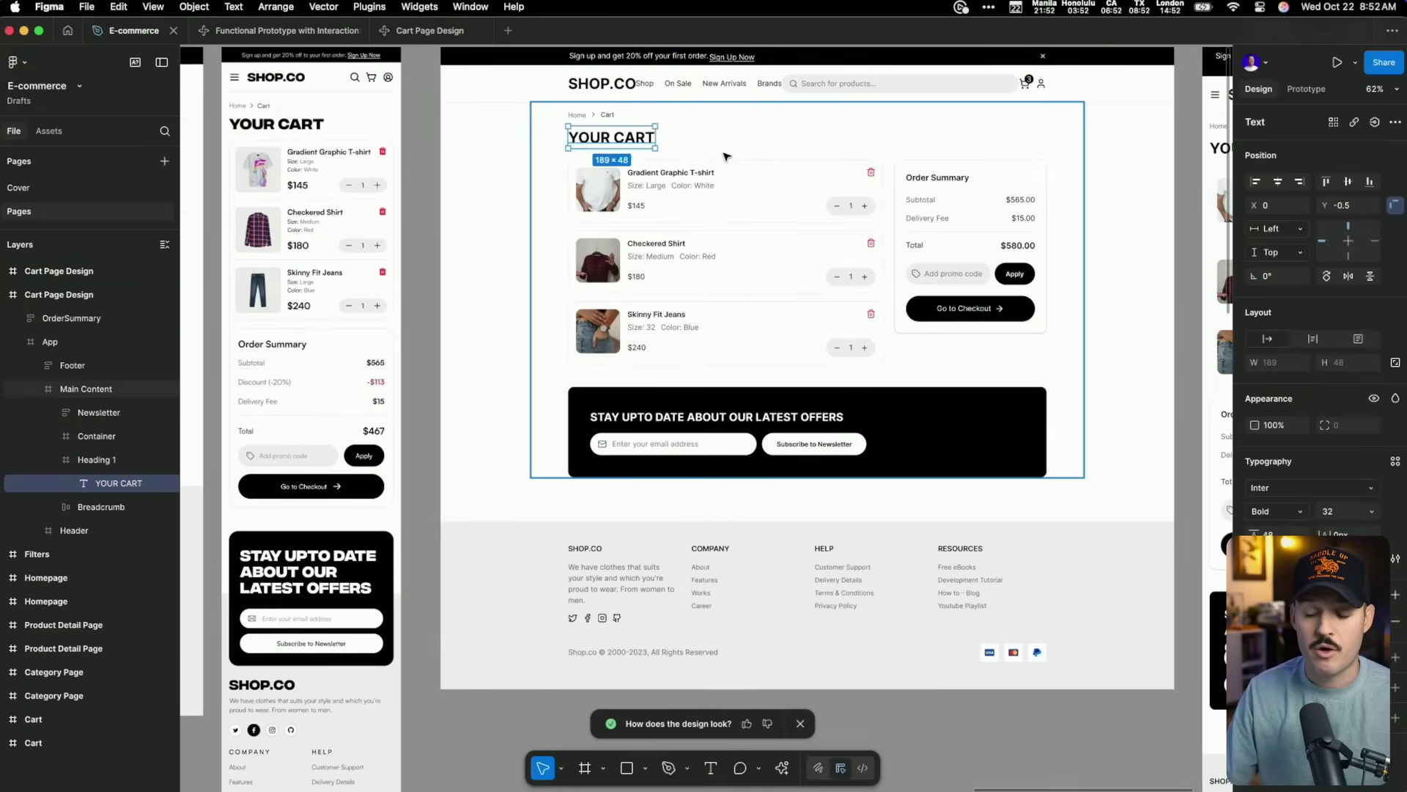
{"action": "scroll", "coordinate": [726, 156], "scroll_direction": "up", "scroll_amount": 5}
{"action": "scroll", "coordinate": [726, 156], "scroll_direction": "right", "scroll_amount": 1}
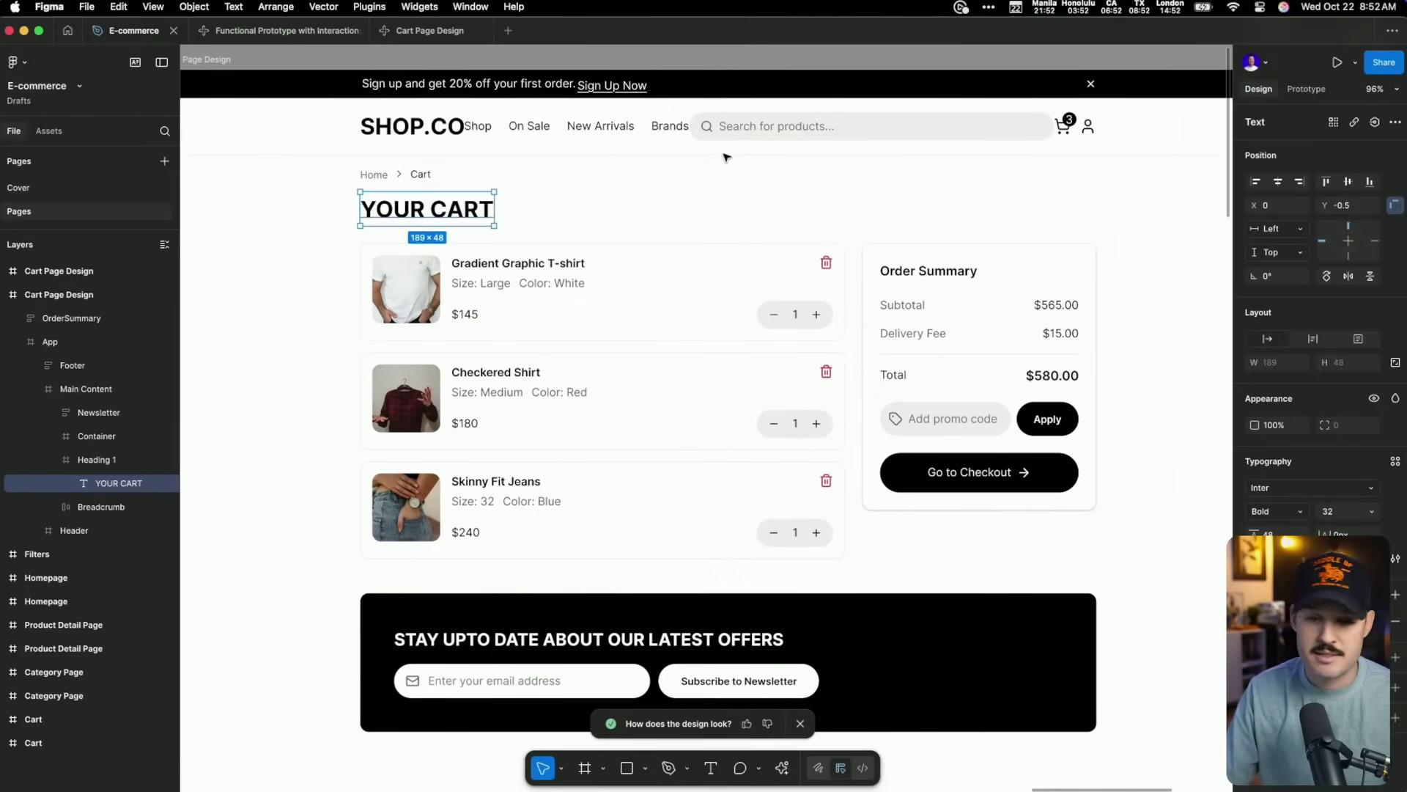
{"action": "left_click", "coordinate": [596, 283]}
{"action": "left_click", "coordinate": [595, 288]}
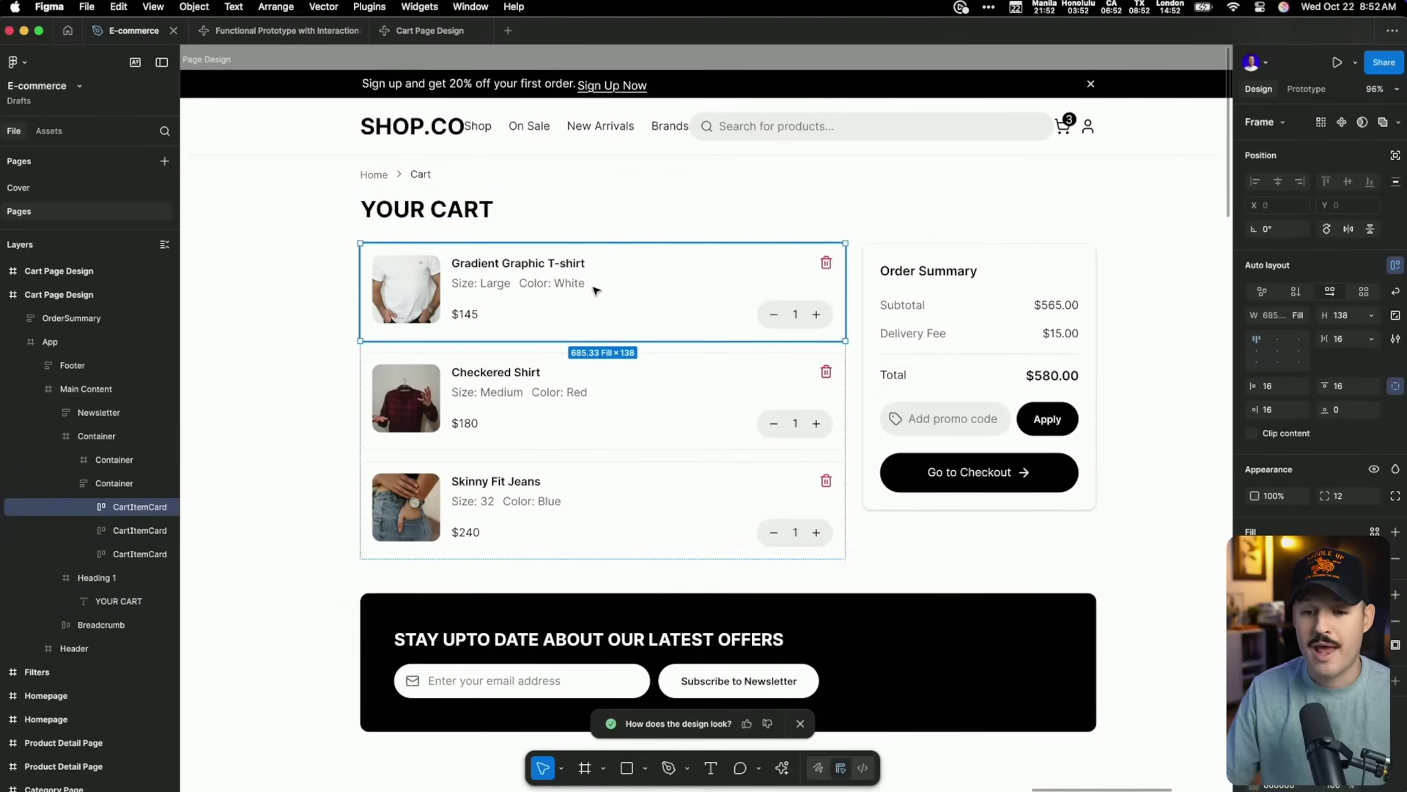
{"action": "key", "text": "super+d"}
{"action": "key", "text": "super+z"}
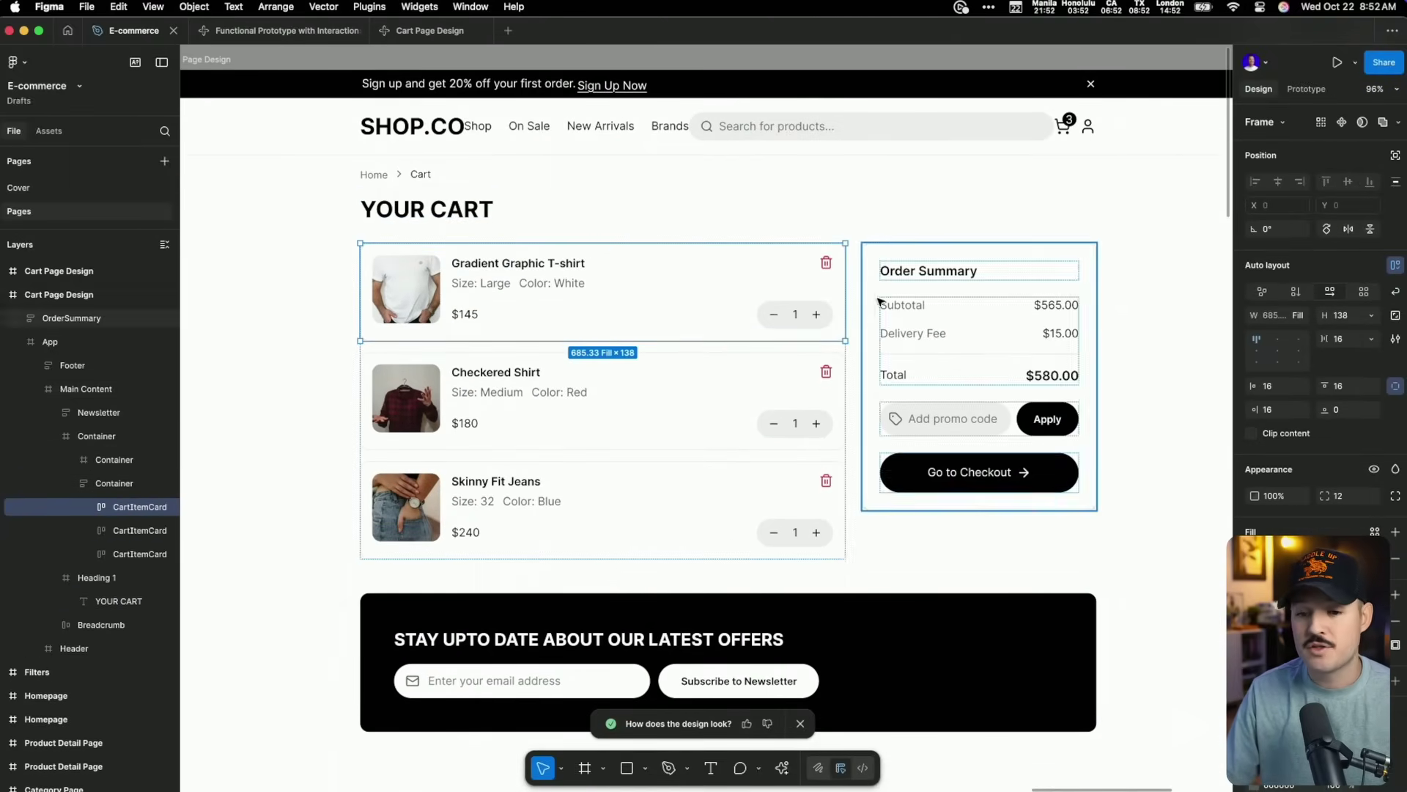
{"action": "left_click", "coordinate": [966, 408]}
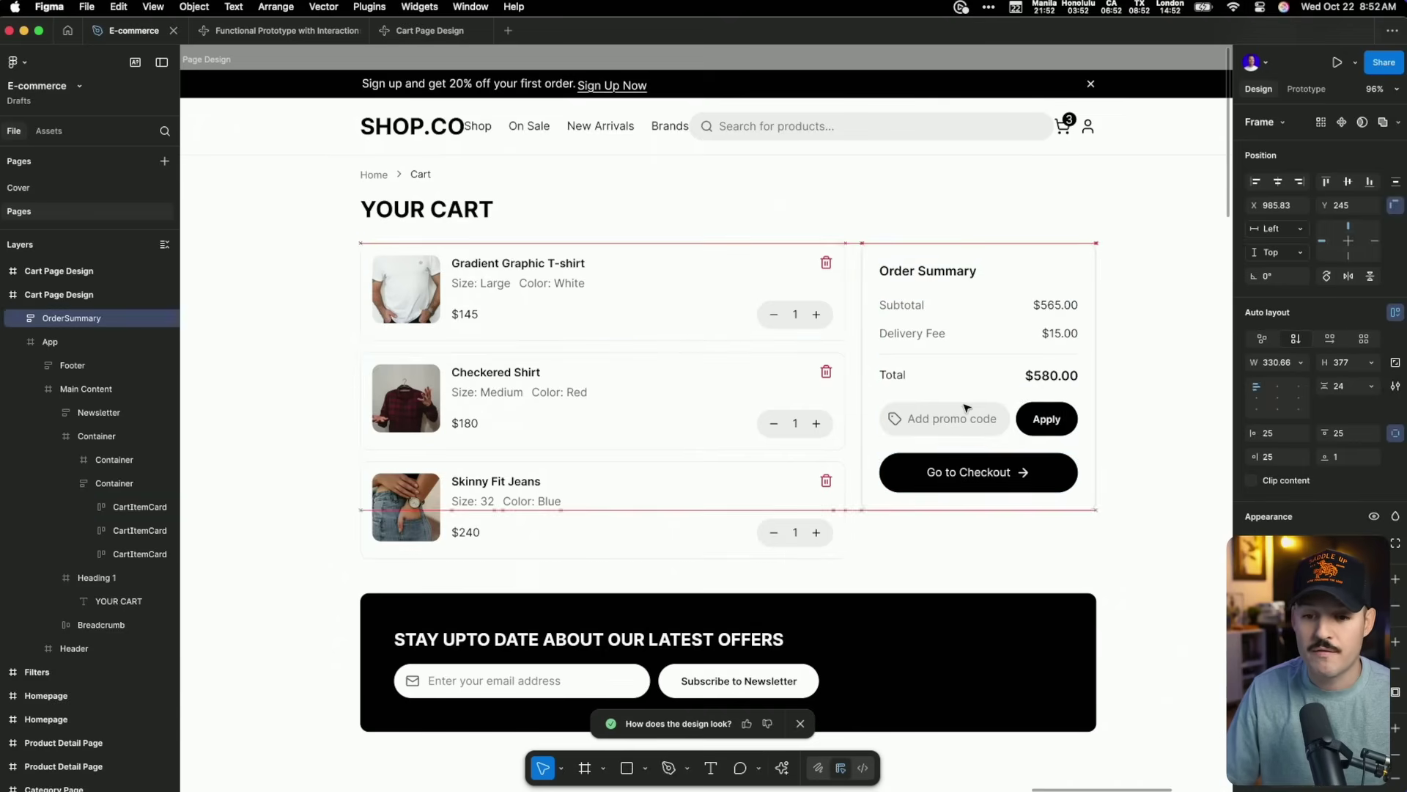
{"action": "key", "text": "Escape"}
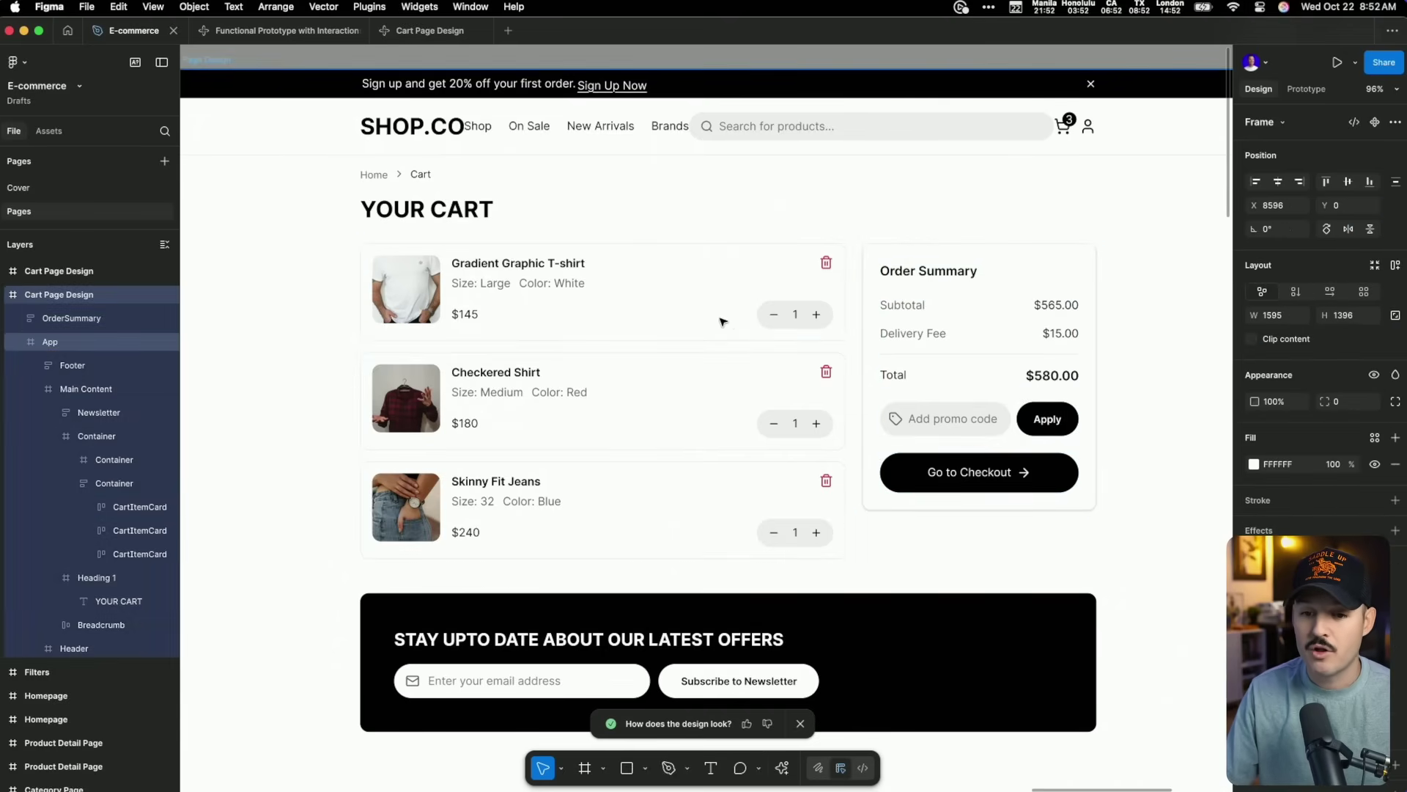